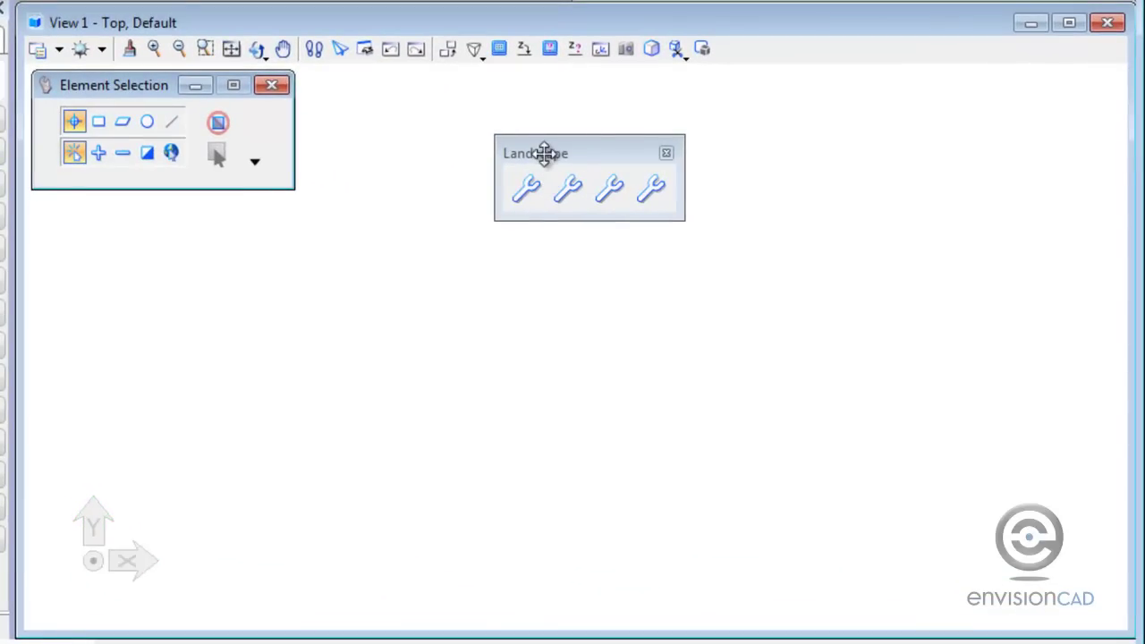
Move the Landscape toolbox aside and place one C_Shrub cell and one C_Tree cell in the top view
drag(672, 197, 629, 192)
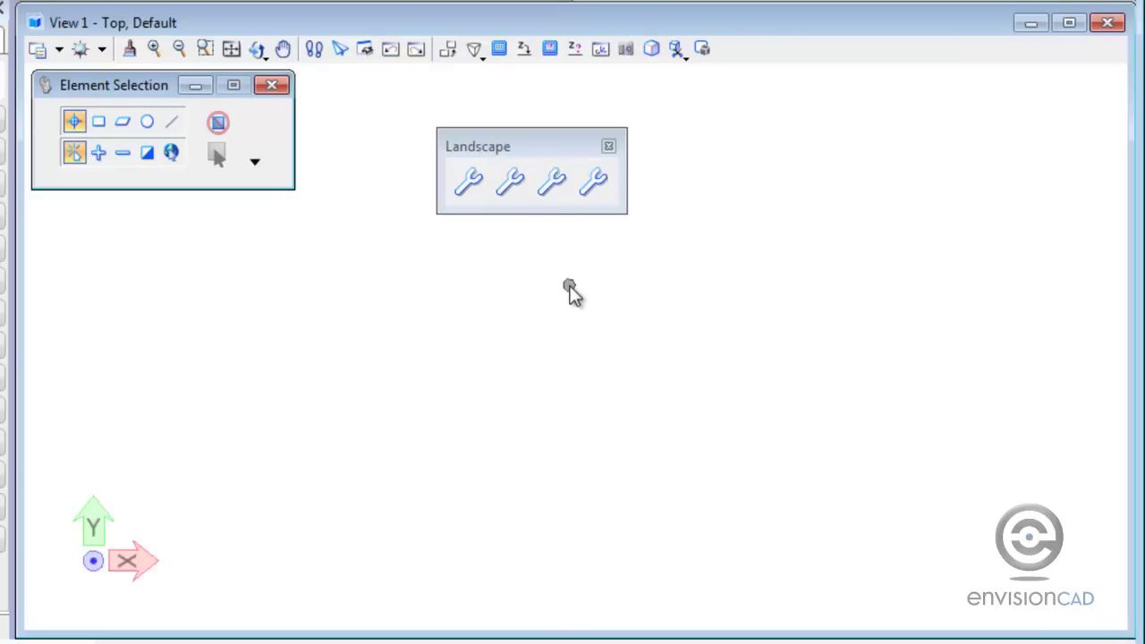
click(467, 189)
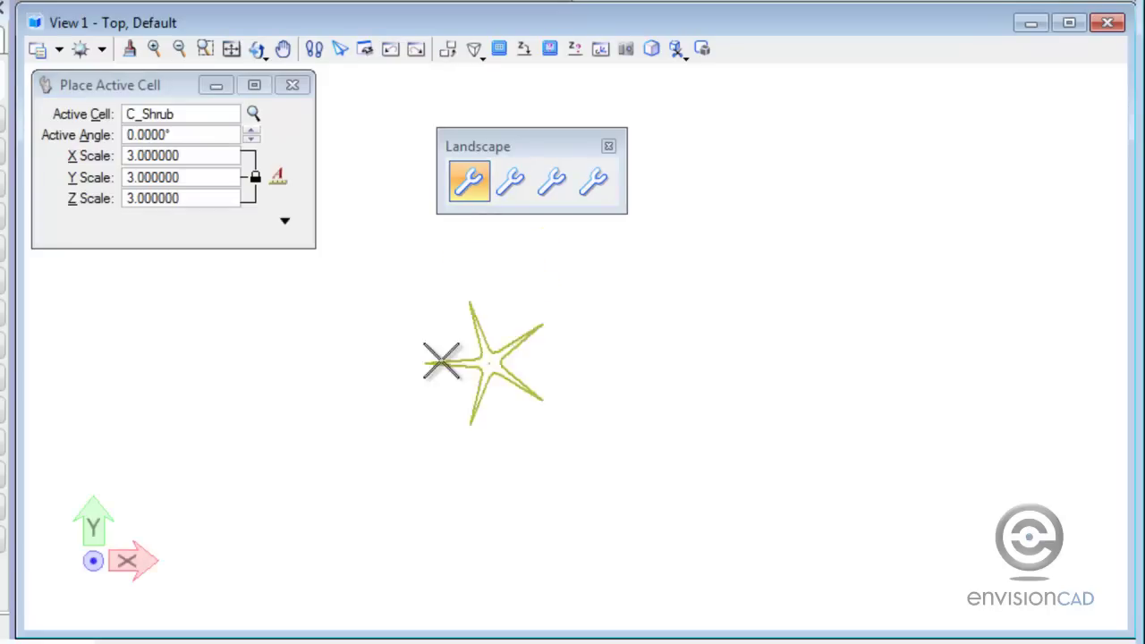
click(397, 315)
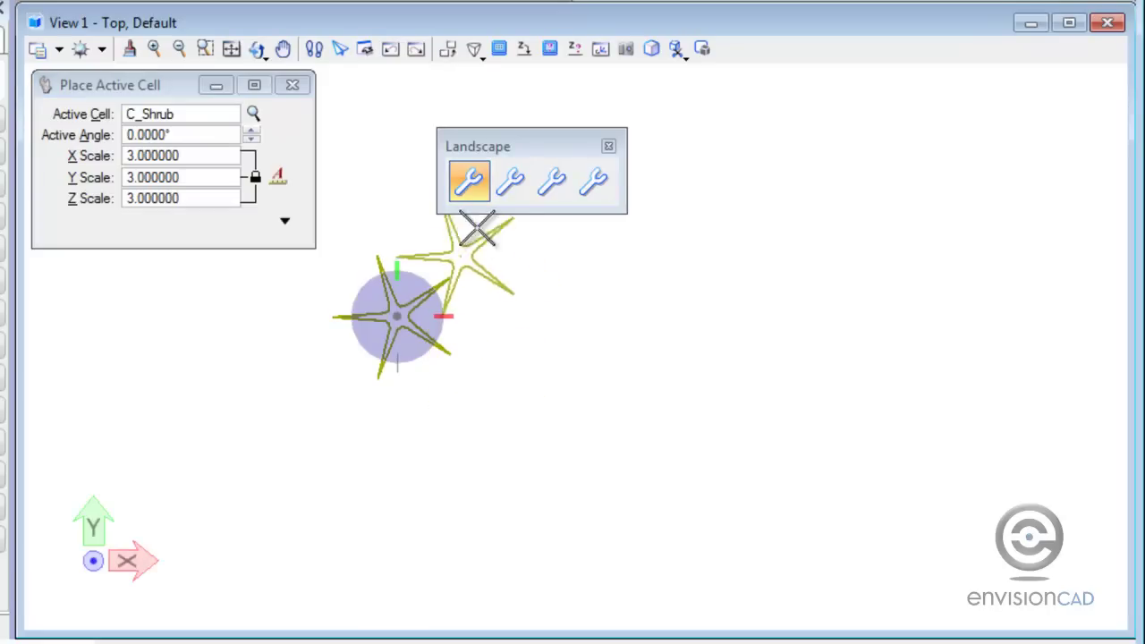
click(511, 186)
click(534, 386)
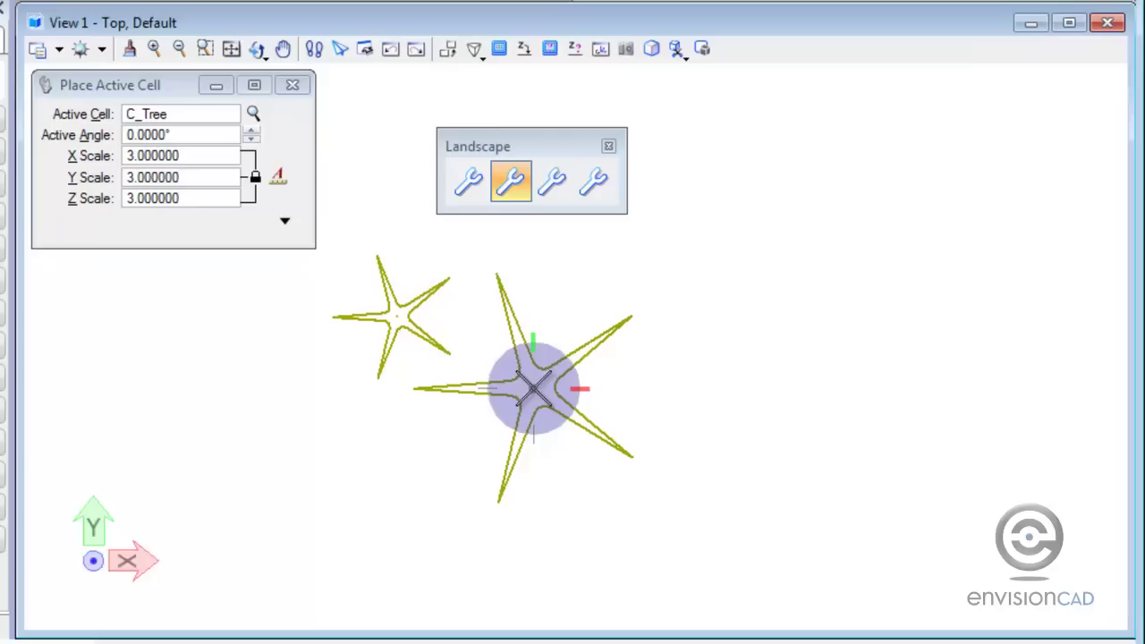
Place one D_Shrub cell and one D_Tree cell beside the coniferous symbols in the top view
click(552, 181)
click(694, 372)
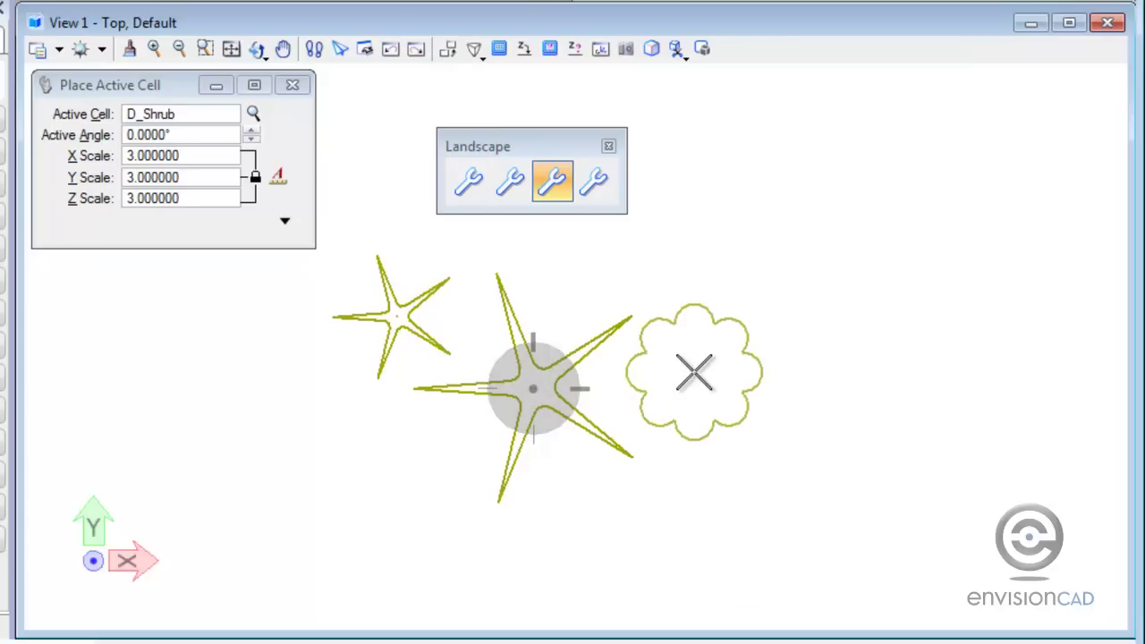
click(594, 182)
click(903, 354)
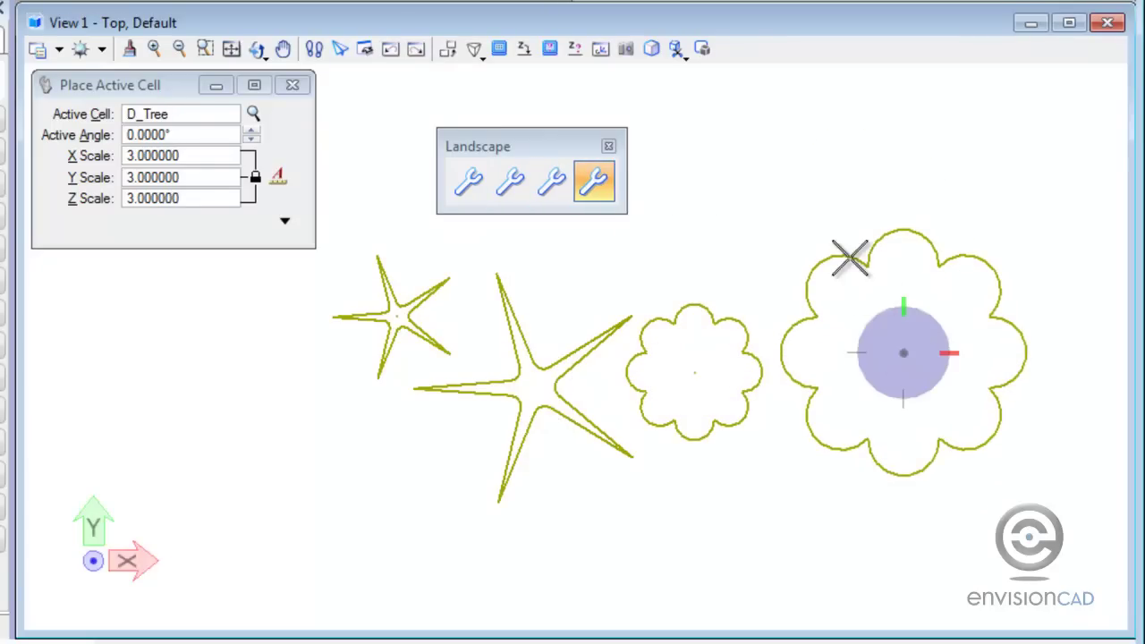
key(Escape)
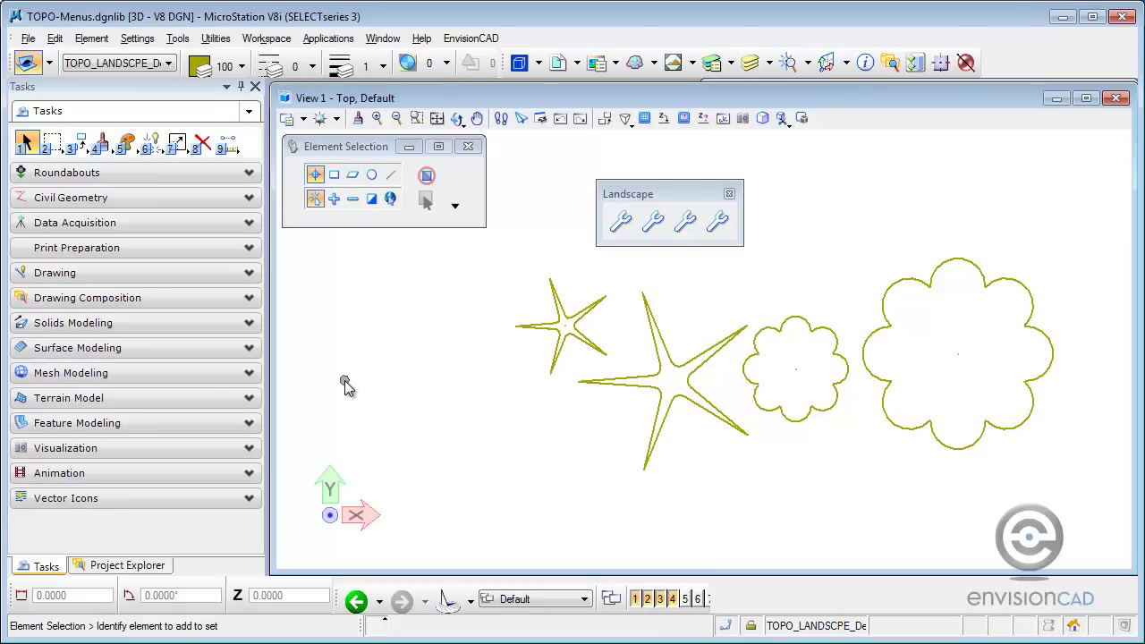
Examine the Coniferous Shrub element template in TOPO-Menus.dgnlib for its level, symbology and active cell, then close the templates
click(267, 39)
click(273, 92)
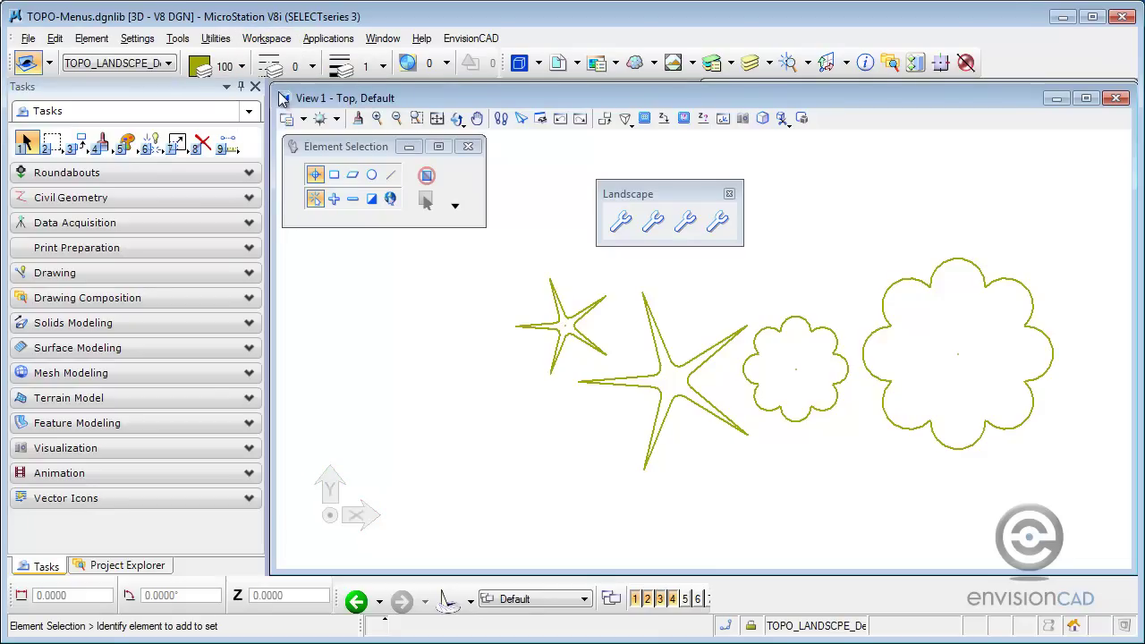
click(146, 79)
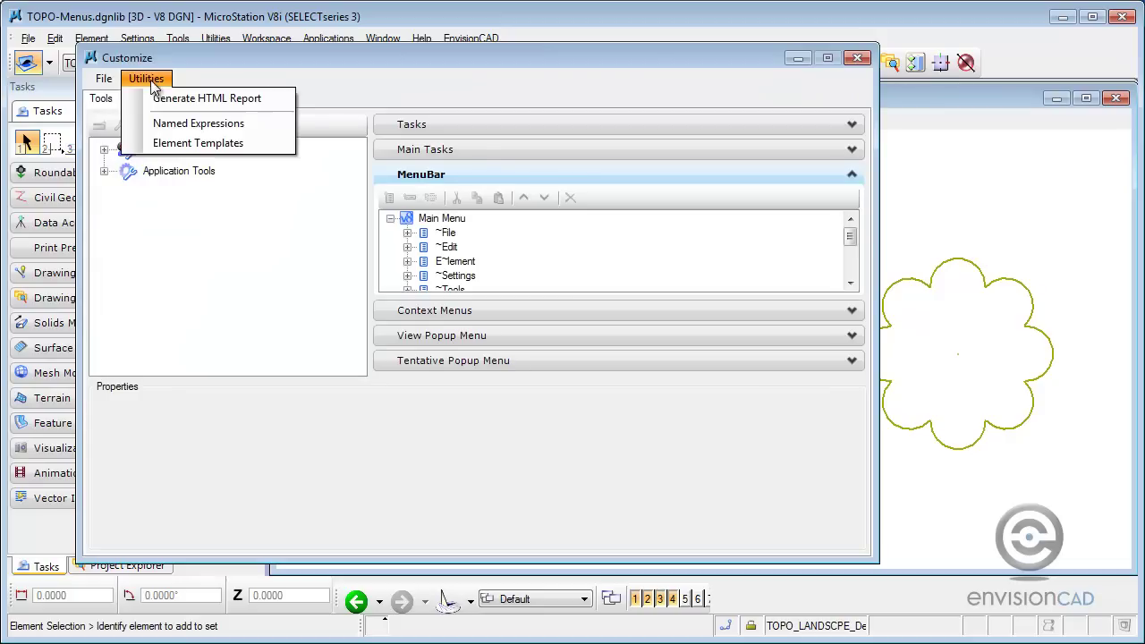
click(184, 143)
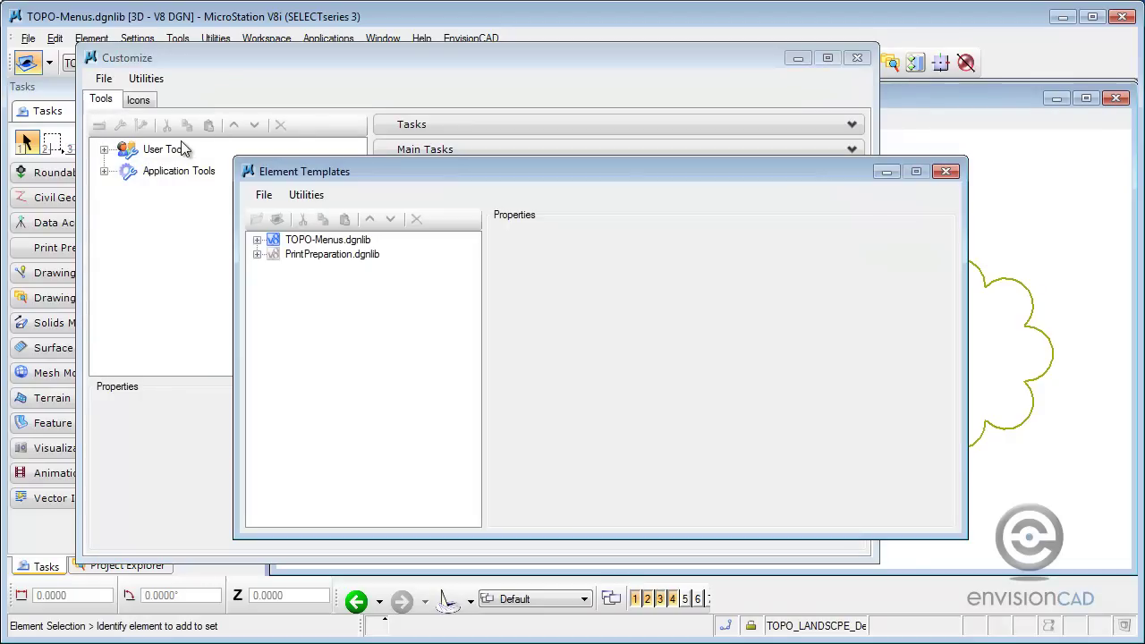
click(258, 240)
click(274, 254)
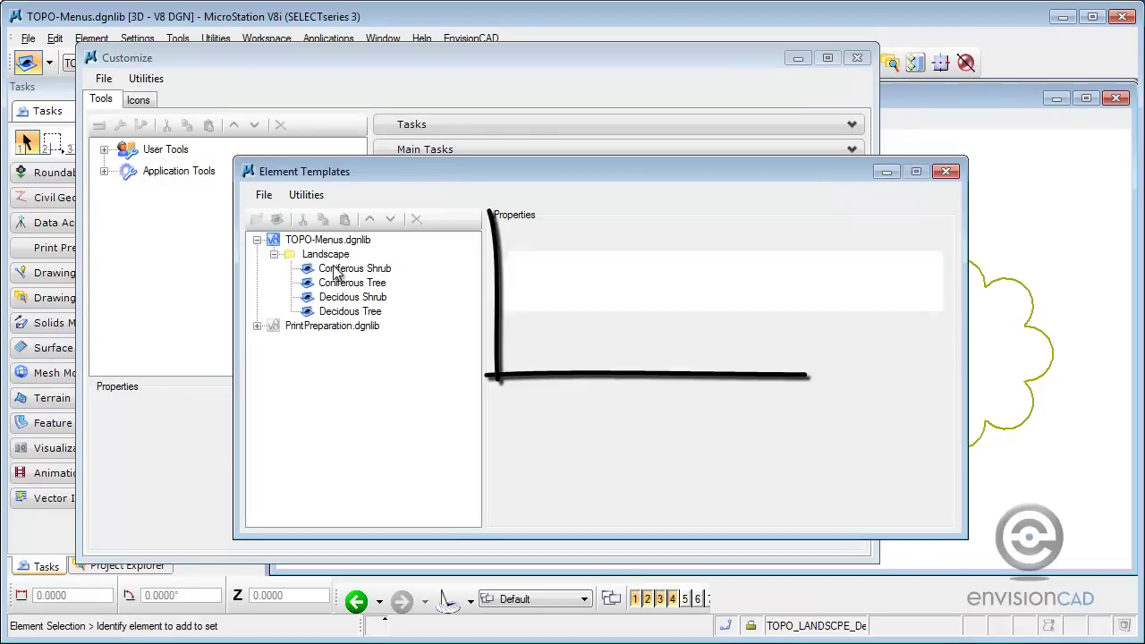
click(334, 268)
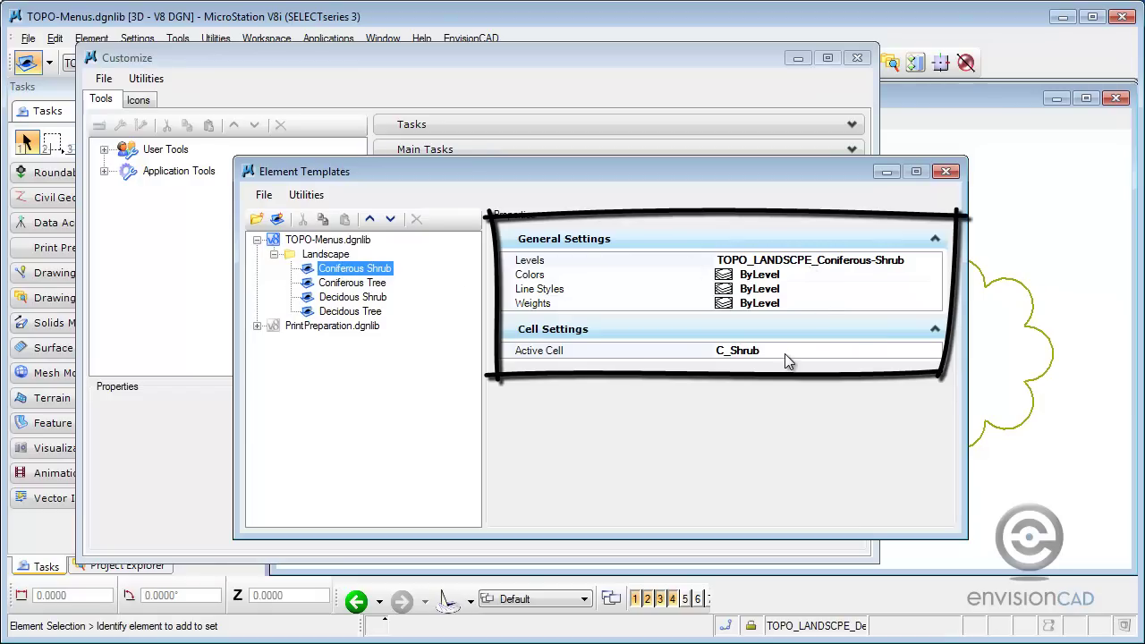
click(946, 171)
Examine the Coniferous Shrub tool's template path and icon setting in the customization dialog, then close it
click(103, 149)
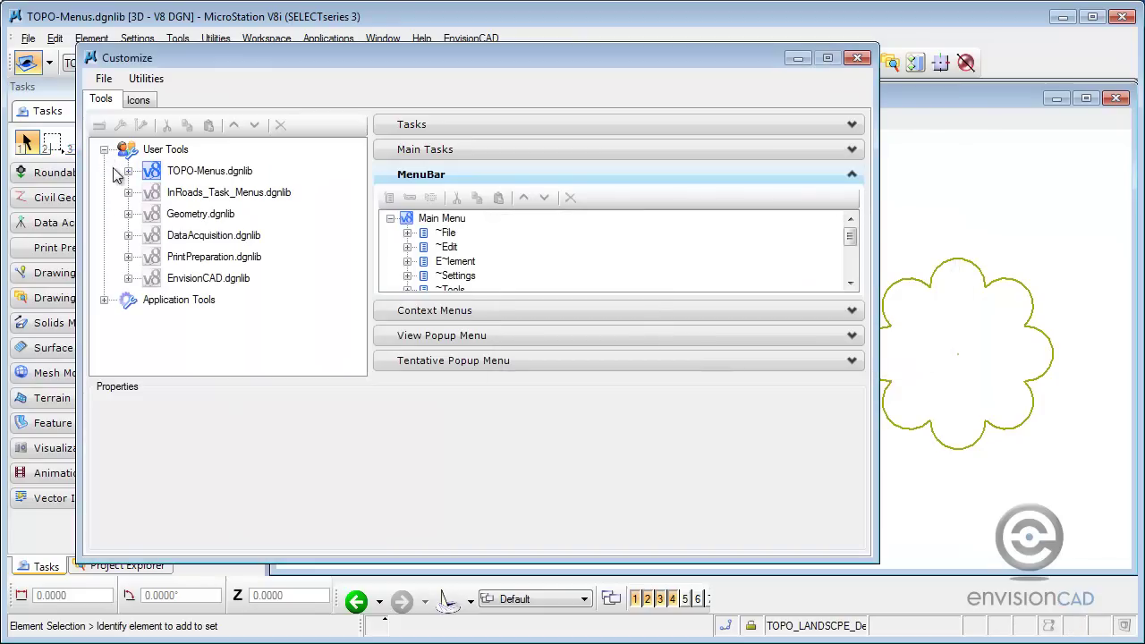
click(128, 171)
click(153, 193)
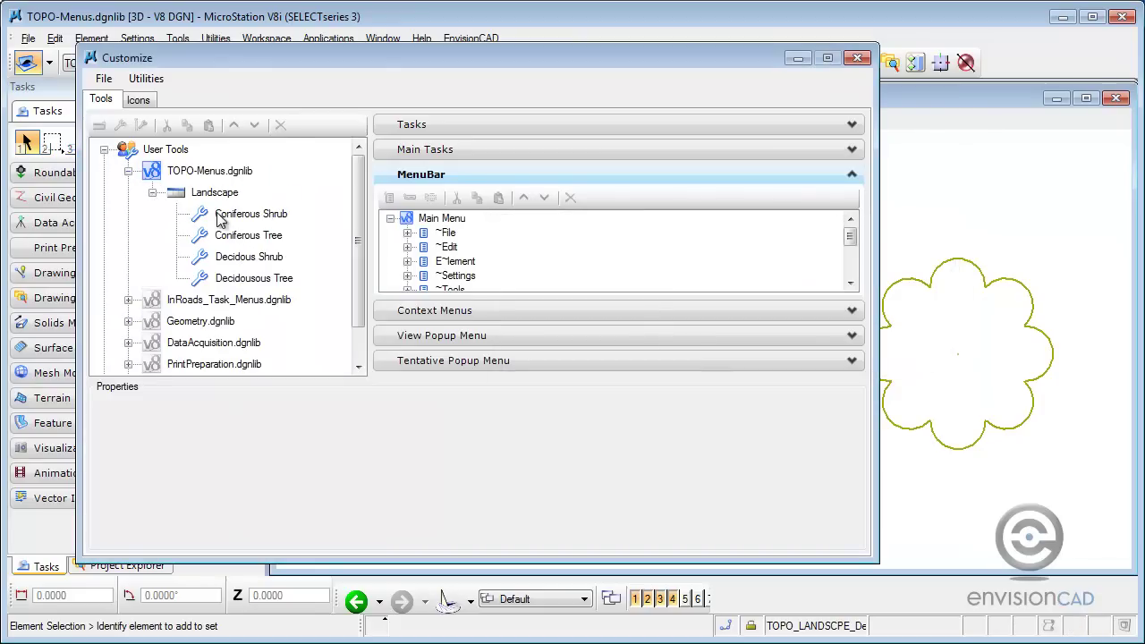
click(220, 216)
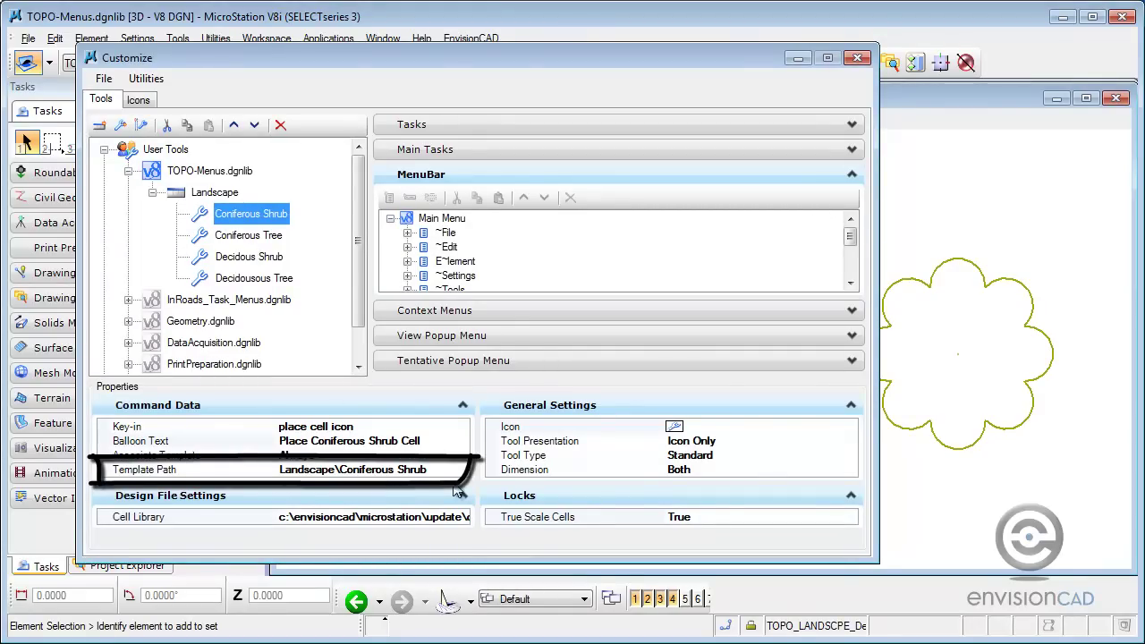
click(529, 429)
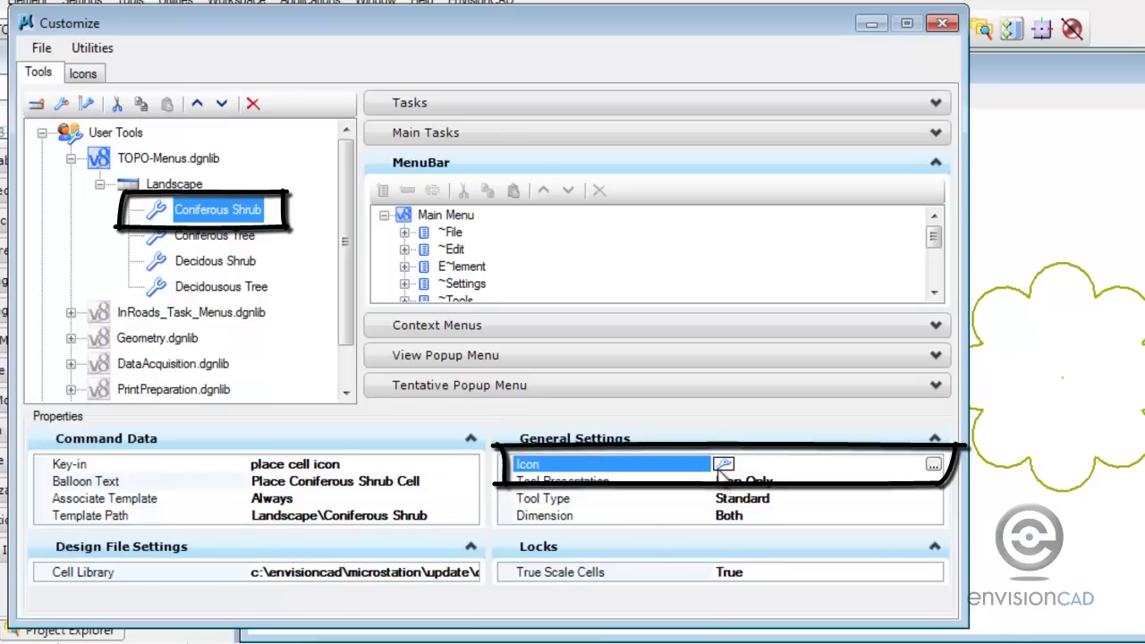
click(723, 465)
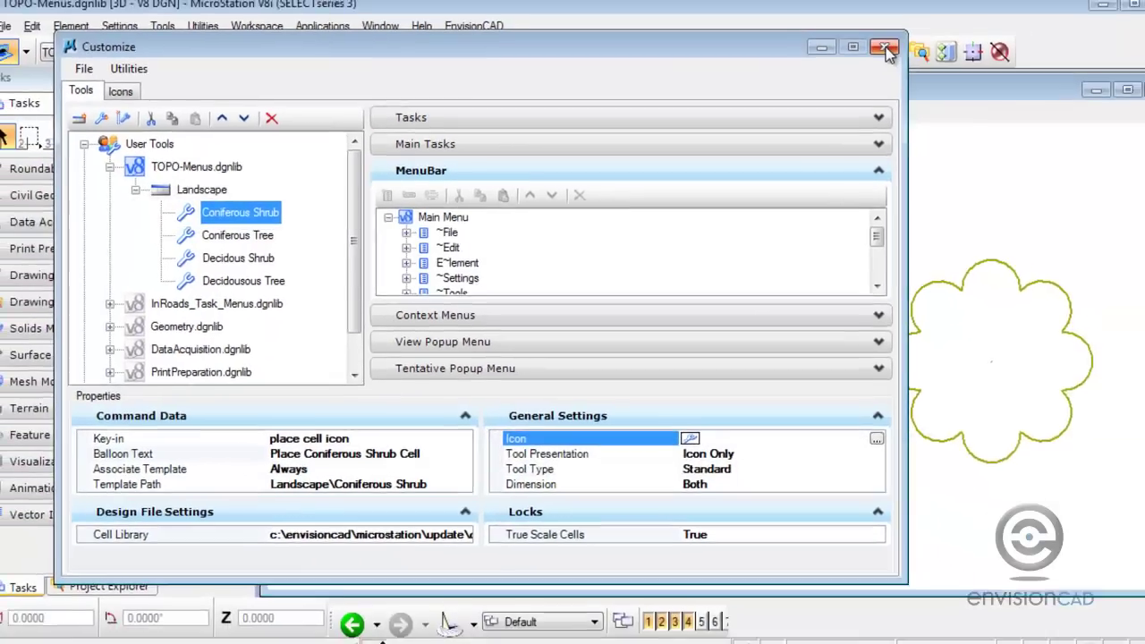
click(885, 48)
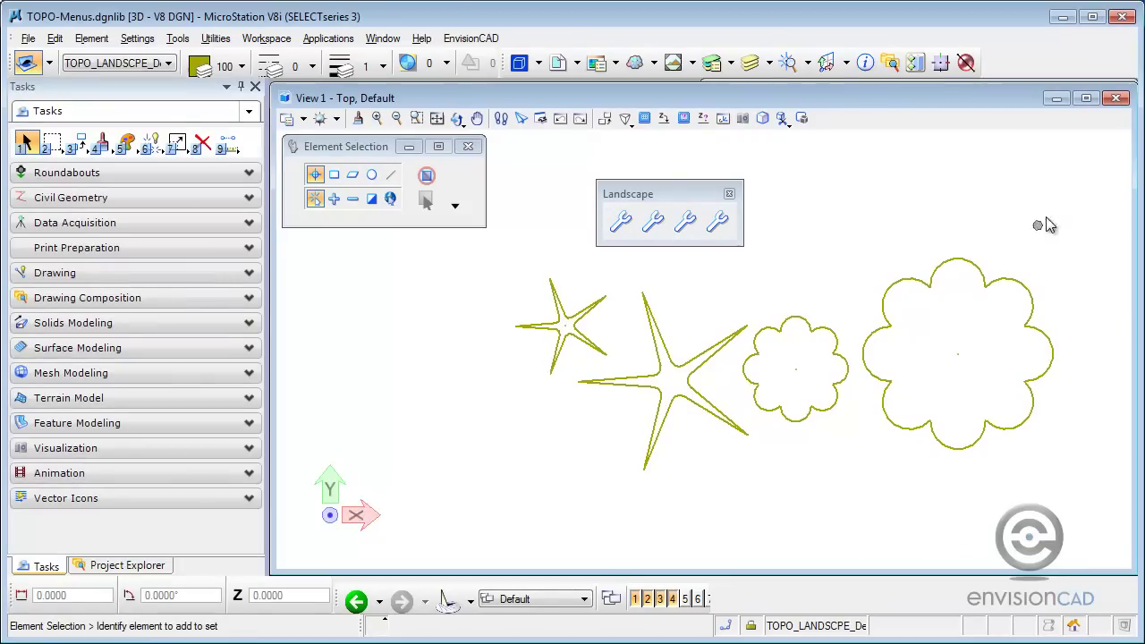
Delete the four placed landscape cells from the top view
drag(1074, 222, 499, 469)
key(Delete)
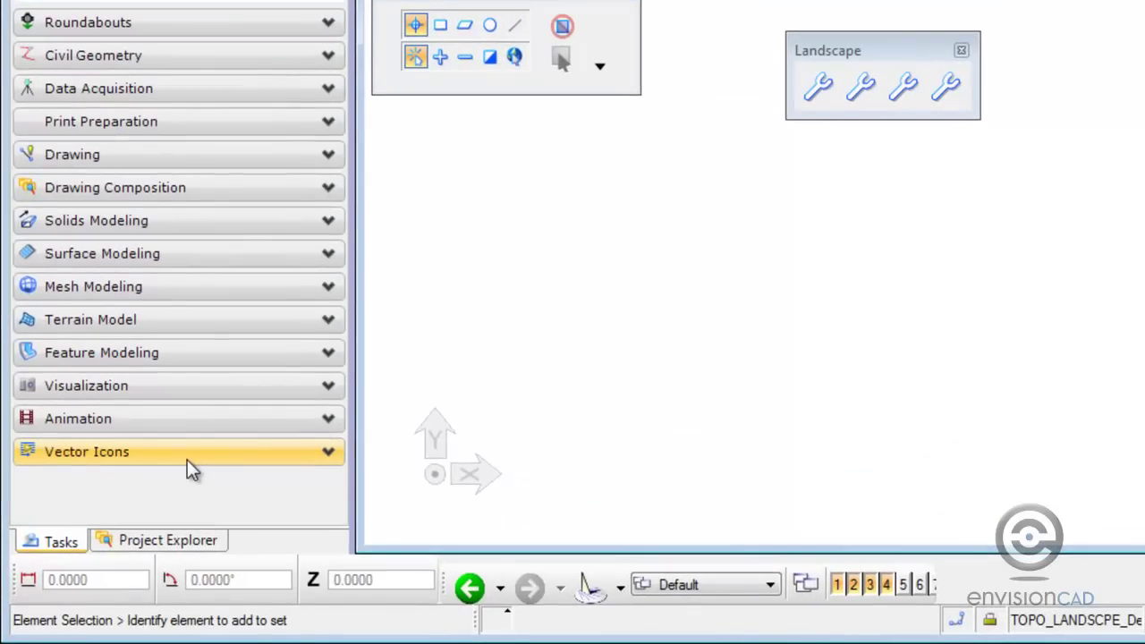
Create a new vector icon named Coniferous and check its model in the file's model list
click(187, 452)
scroll(339, 483, down, 1)
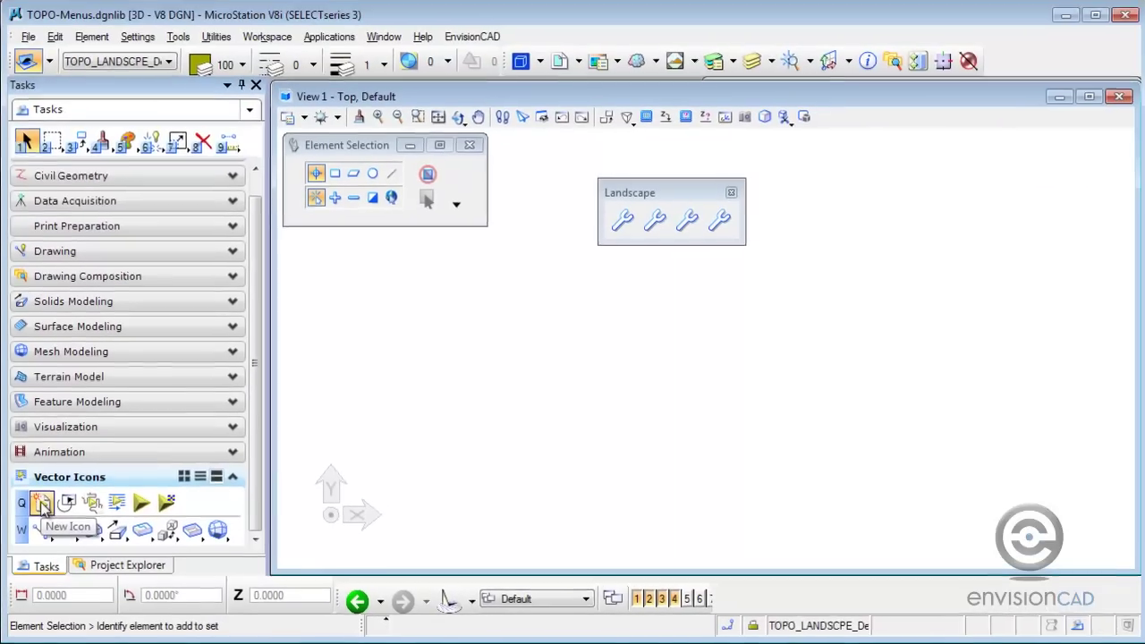
click(55, 459)
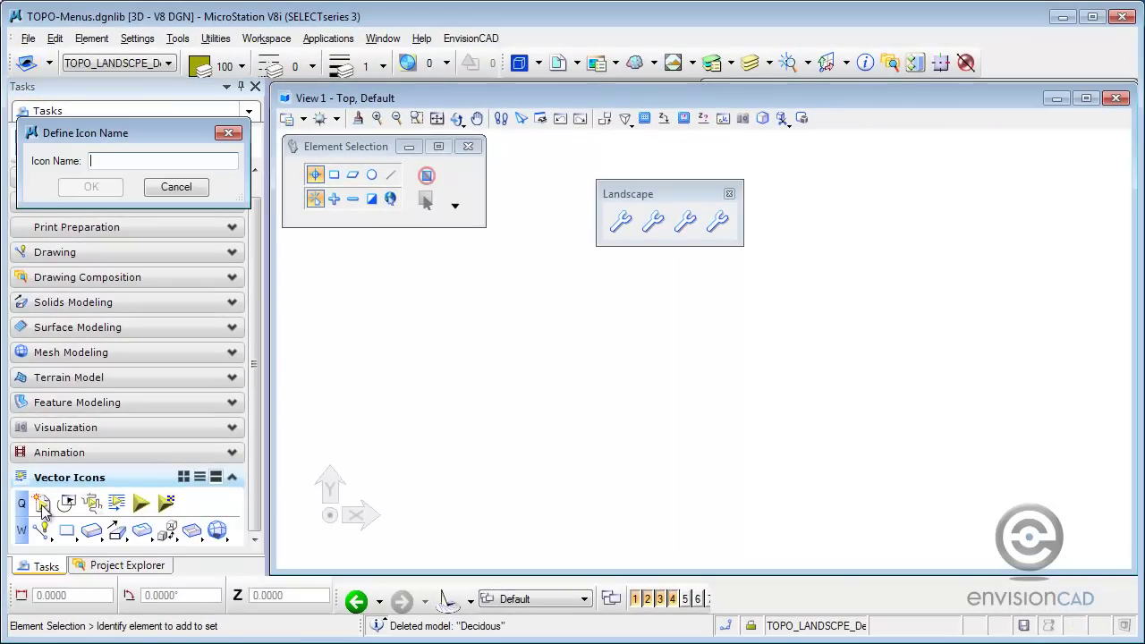
text(Con)
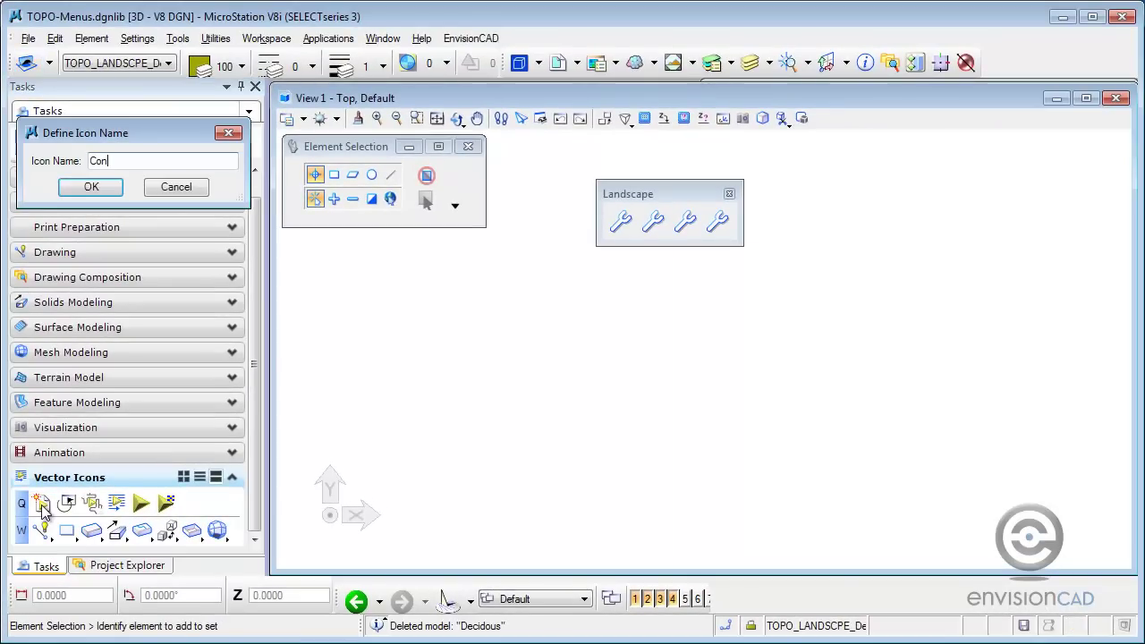
text(iferous)
key(Return)
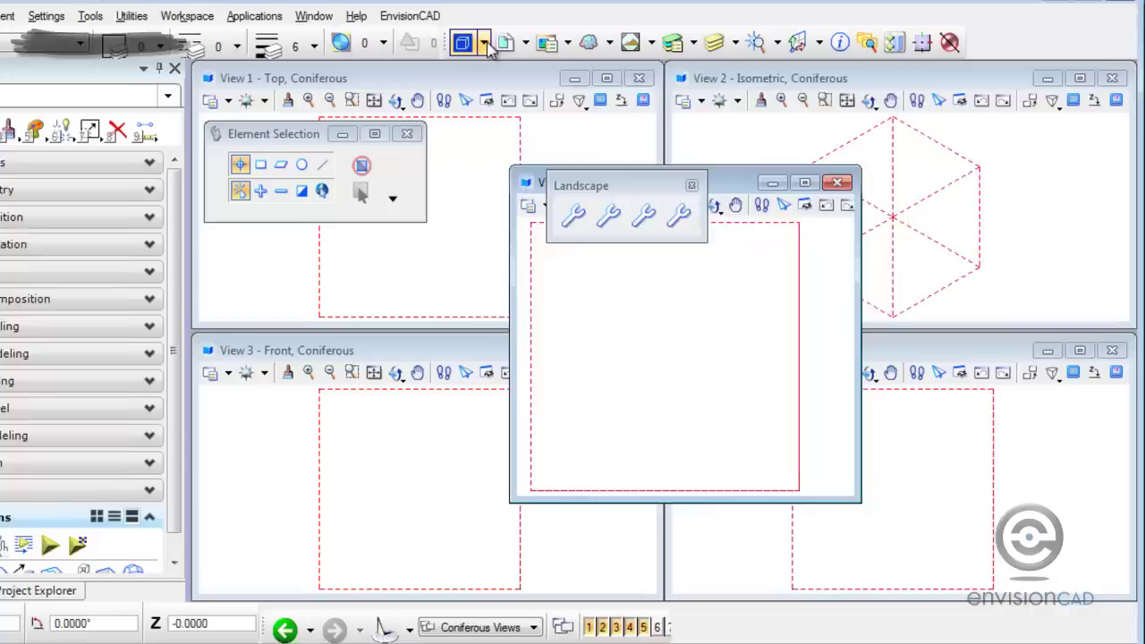
click(519, 62)
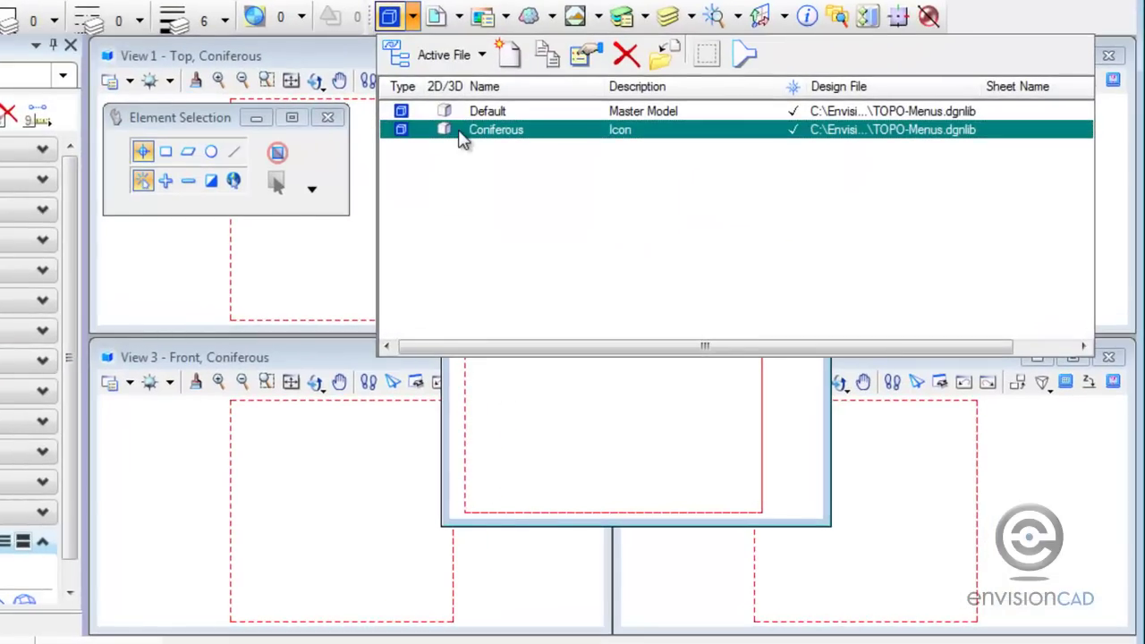
click(335, 264)
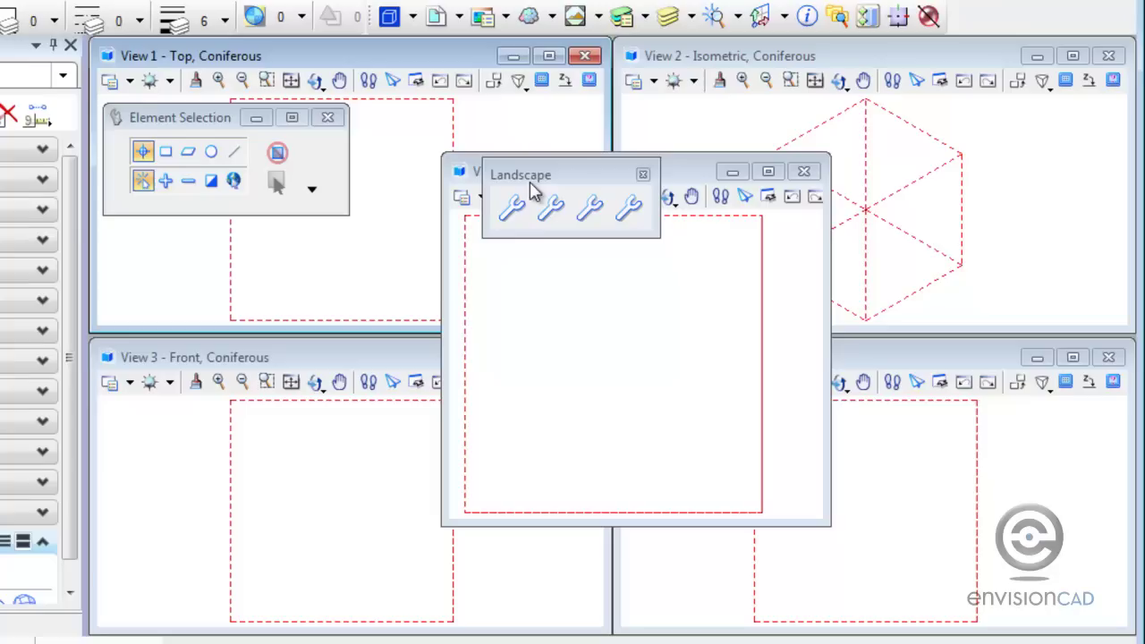
Move the Landscape toolbox clear and place a C_Tree cell at scale 3 centered inside the icon boundary in View 5
drag(532, 174, 425, 103)
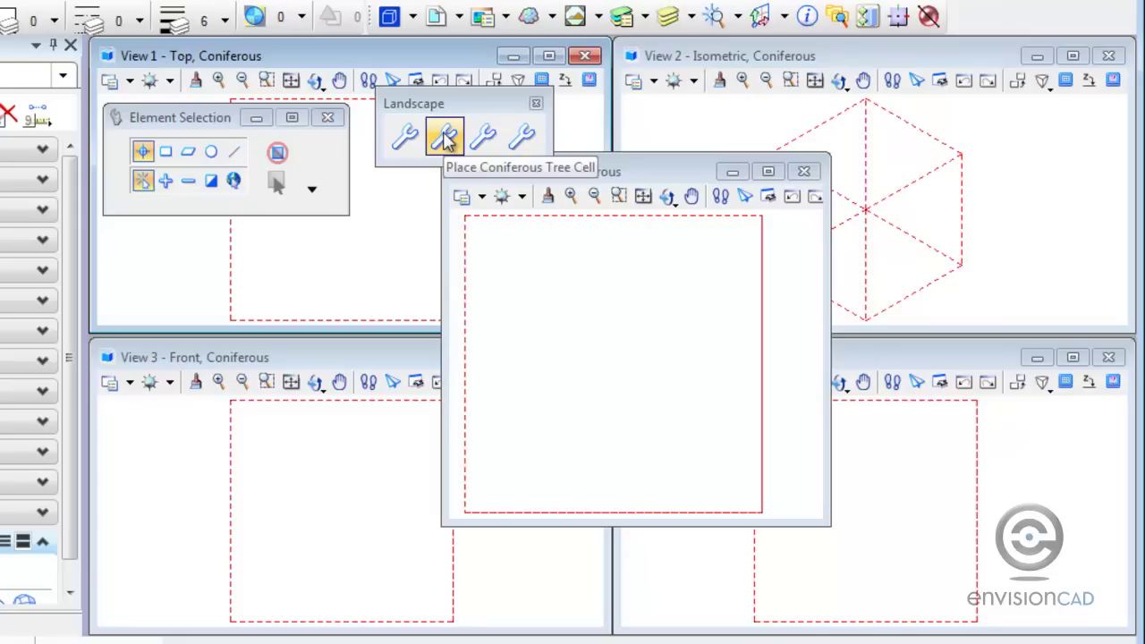
click(444, 136)
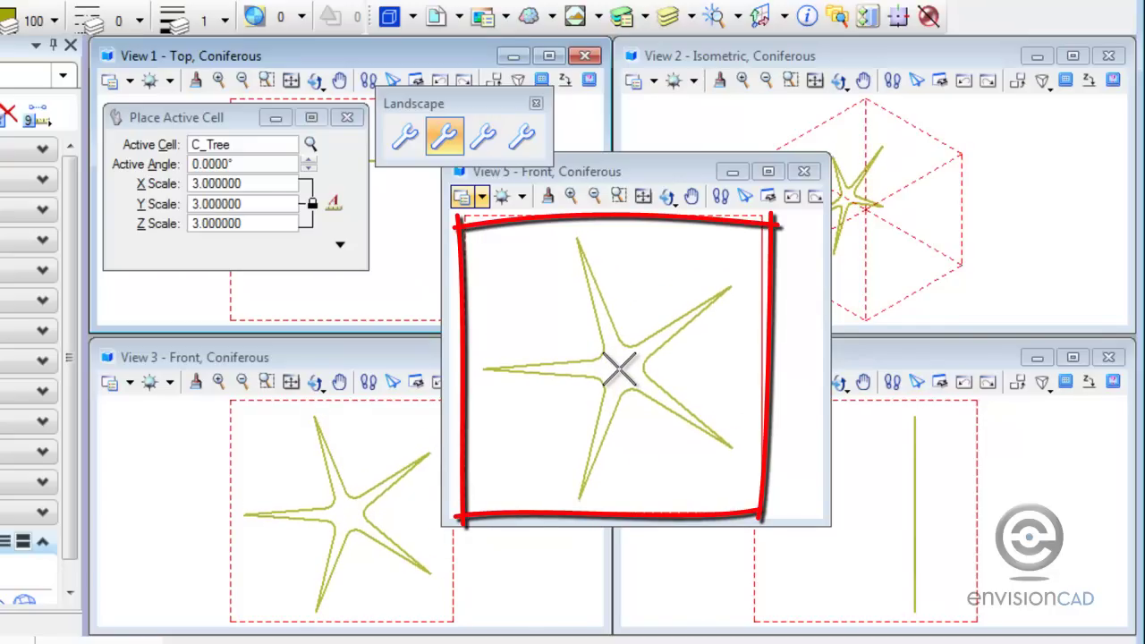
click(619, 371)
key(Escape)
Drop the placed C_Tree cell in View 5 into its component elements
click(601, 393)
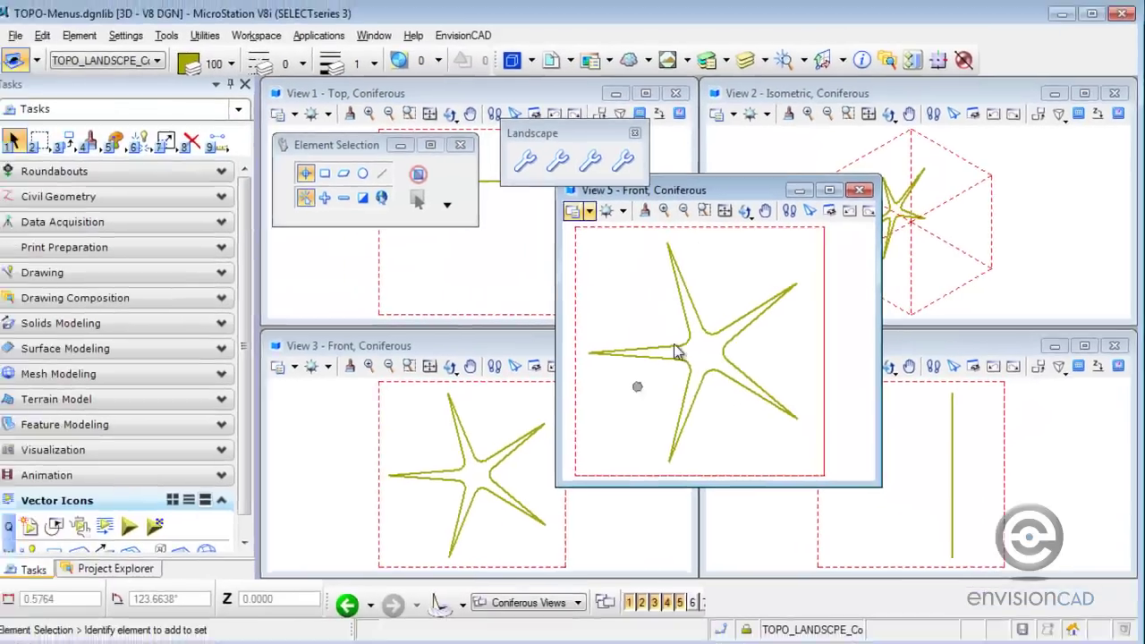
click(624, 314)
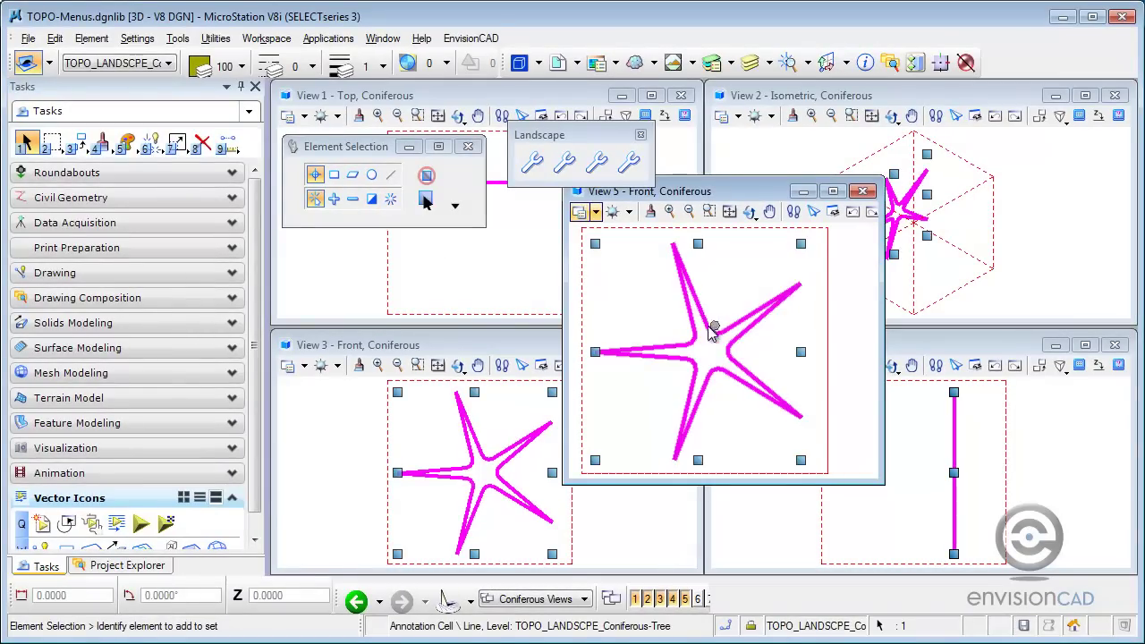
click(152, 143)
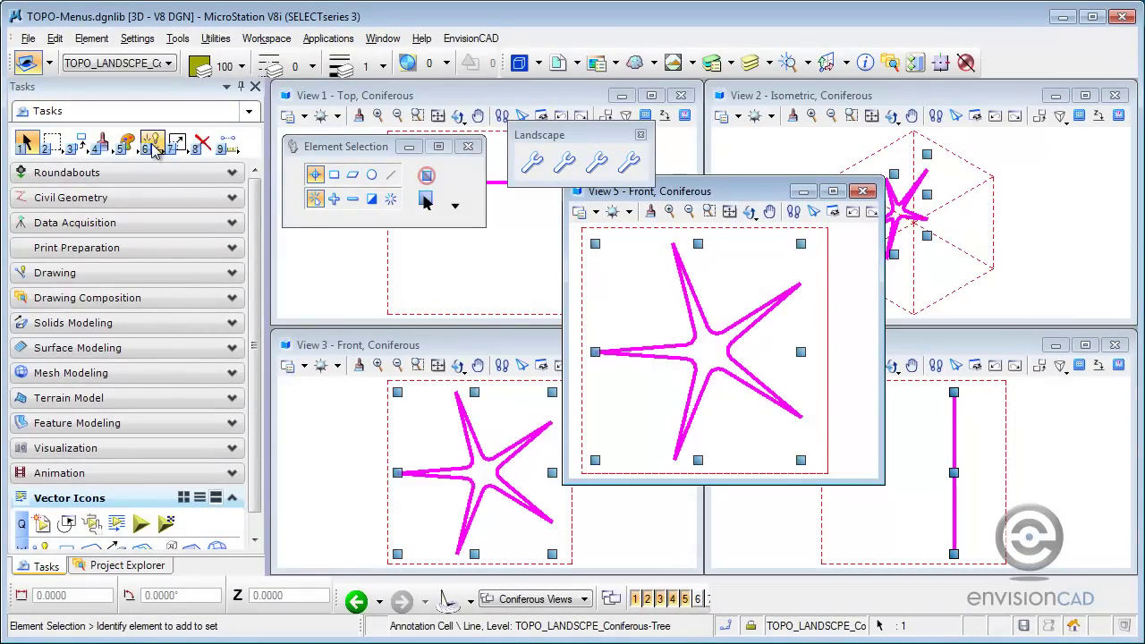
click(746, 278)
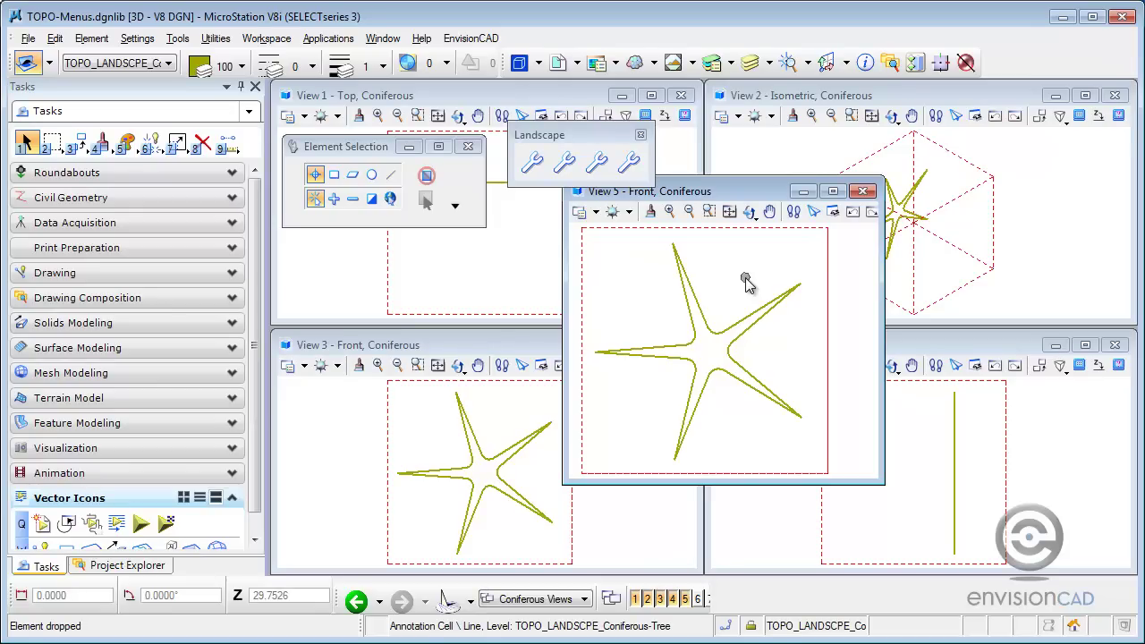
Create an opaque region with fill color 100 from the area enclosed by the star outline in View 5
click(151, 145)
click(247, 258)
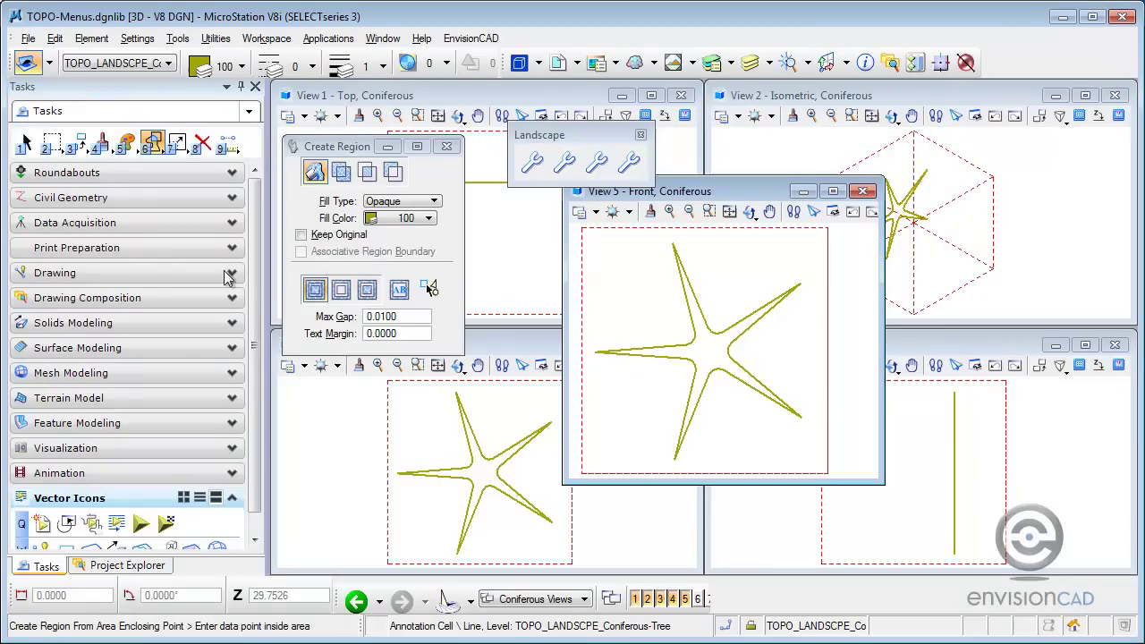
click(718, 351)
click(719, 351)
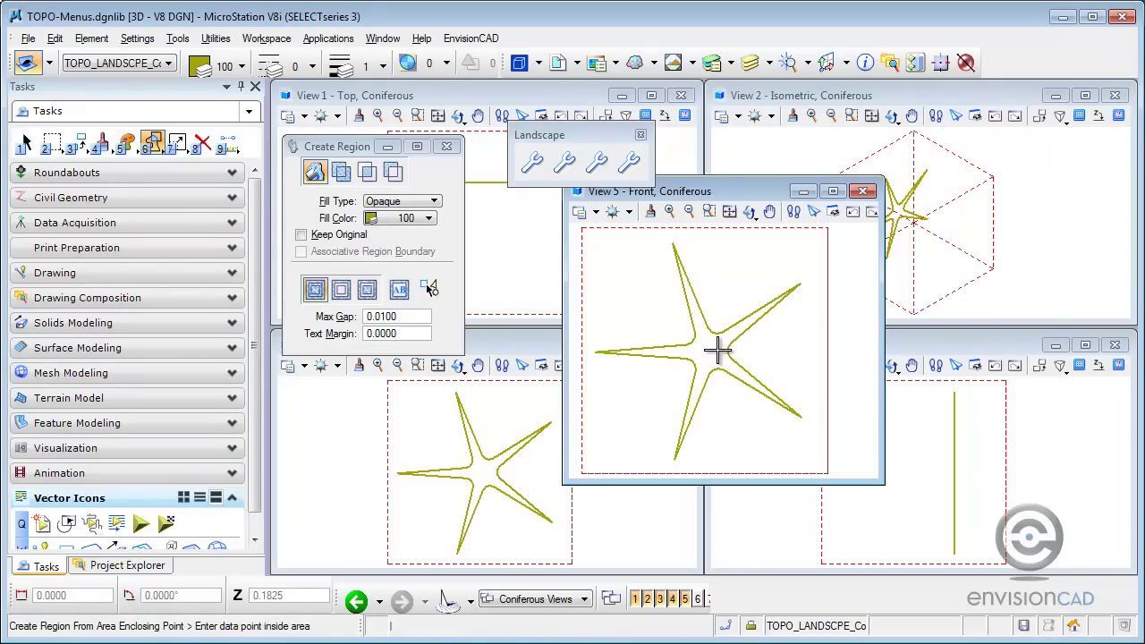
click(24, 143)
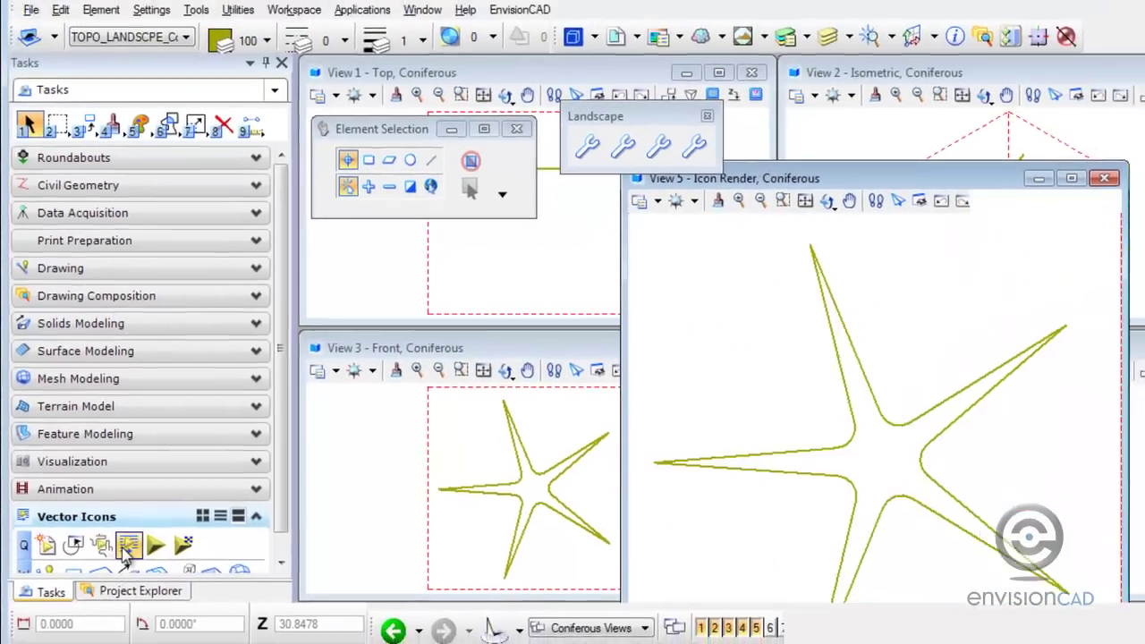
Render a draft preview of the Coniferous icon
click(146, 579)
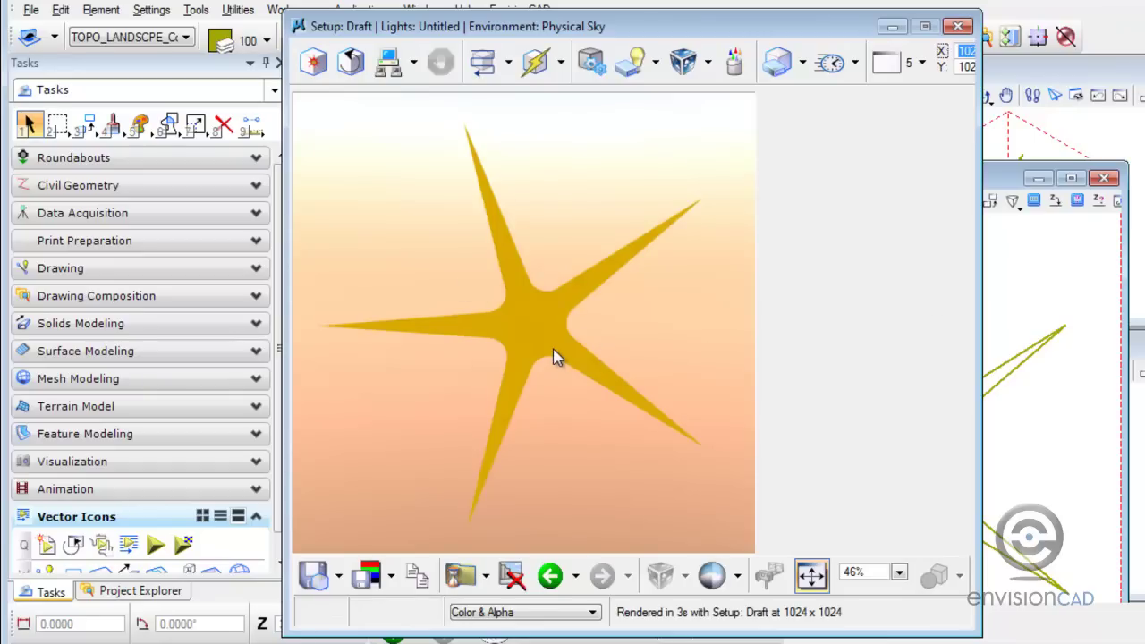
Generate the Coniferous icon in the active file at 16x16, 24x24, 32x32 and 48x48, and close the render preview
click(157, 545)
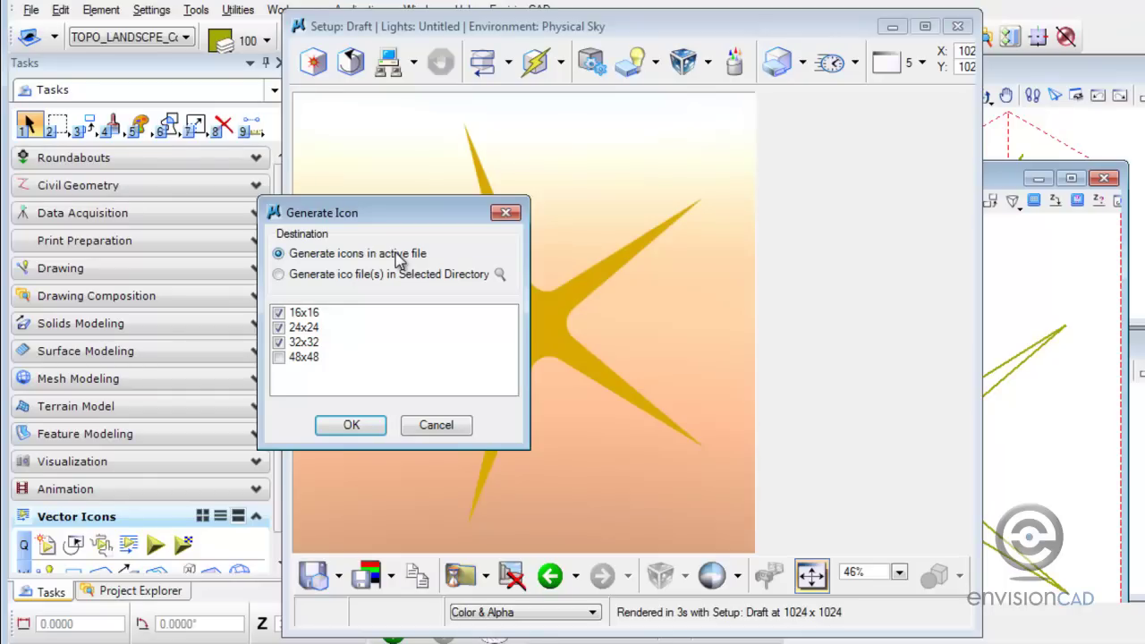
click(279, 358)
click(333, 425)
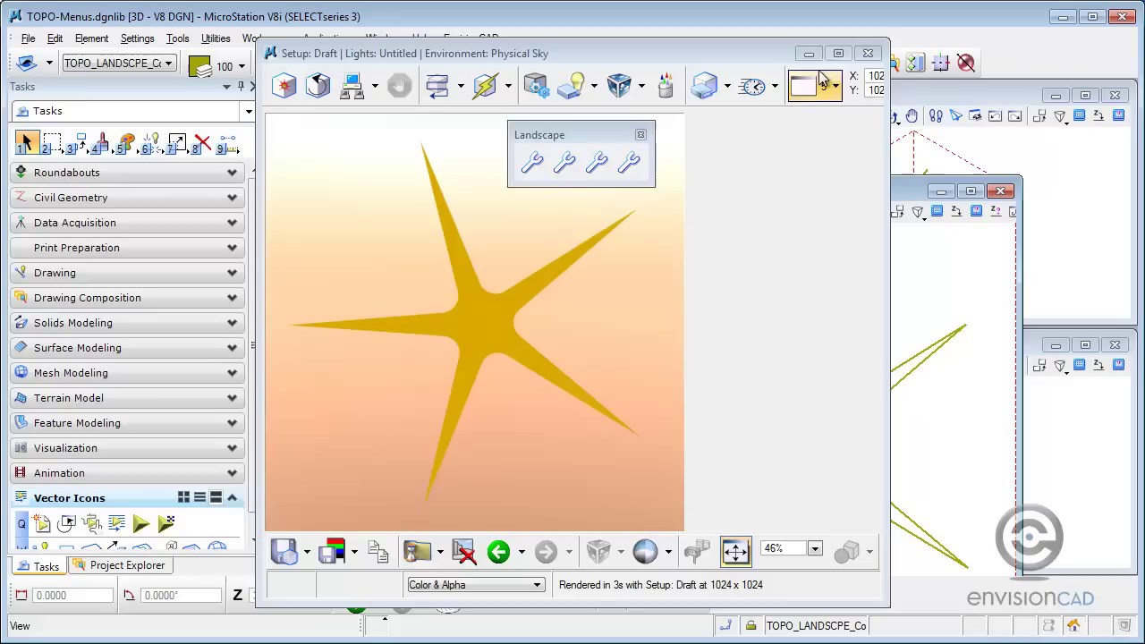
click(867, 53)
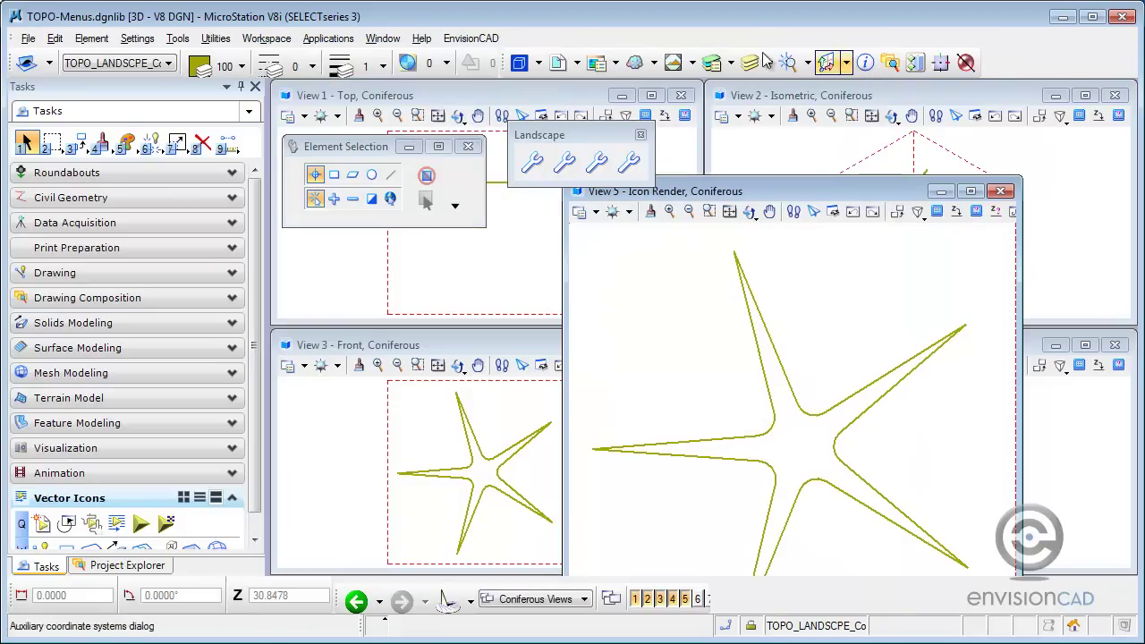
Examine the generated Coniferous icon and its size variants among the current file's icons in the Customize dialog
click(266, 39)
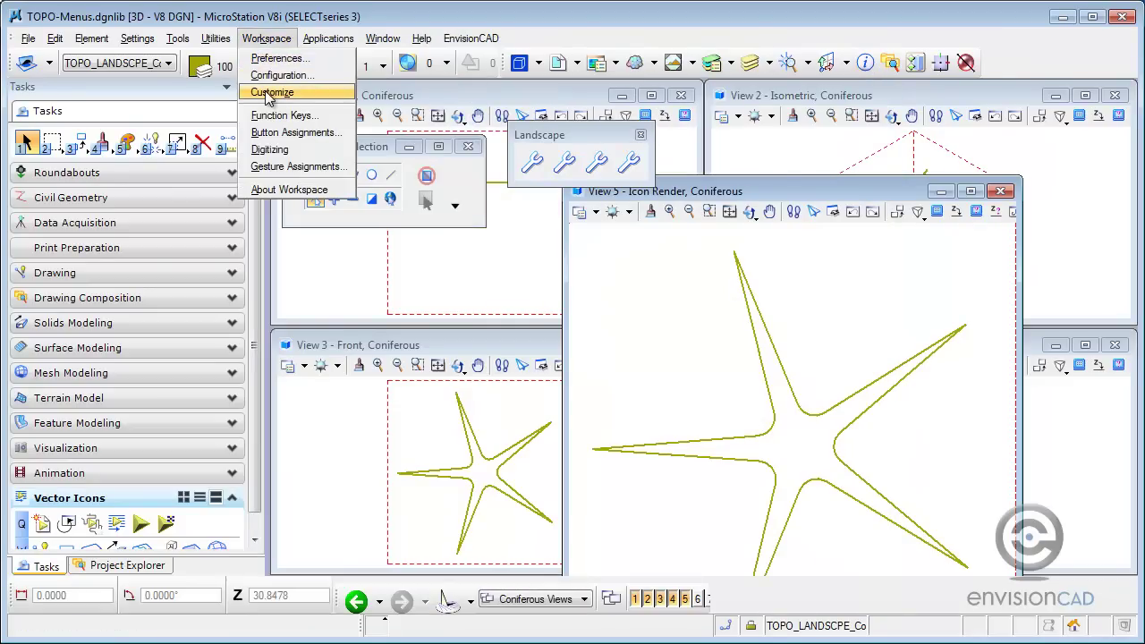
click(264, 92)
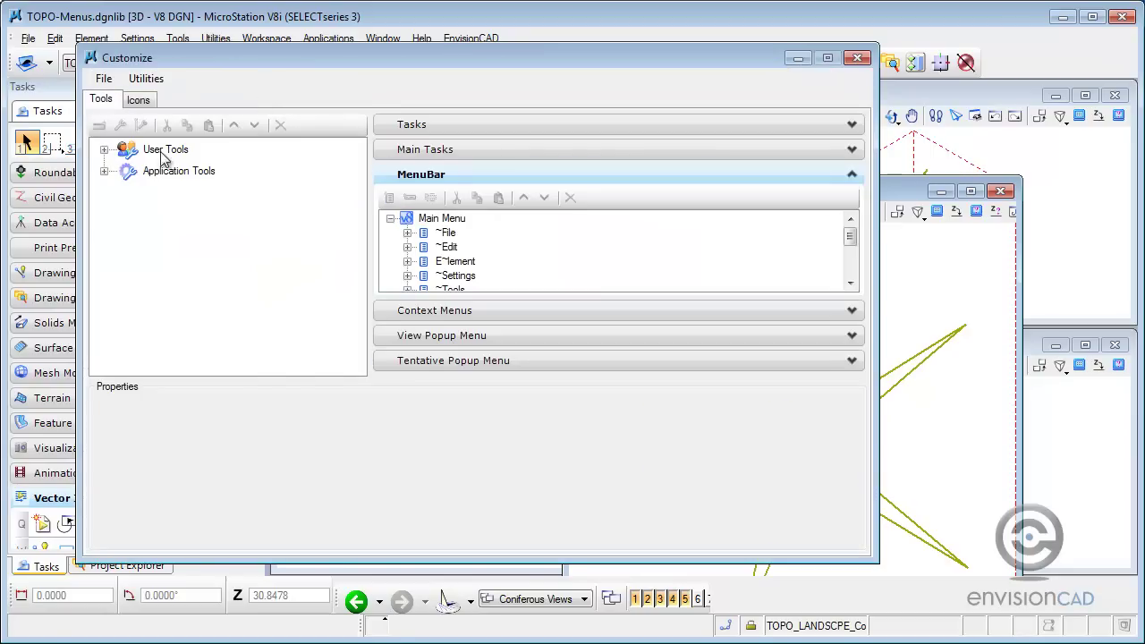
click(138, 100)
click(125, 167)
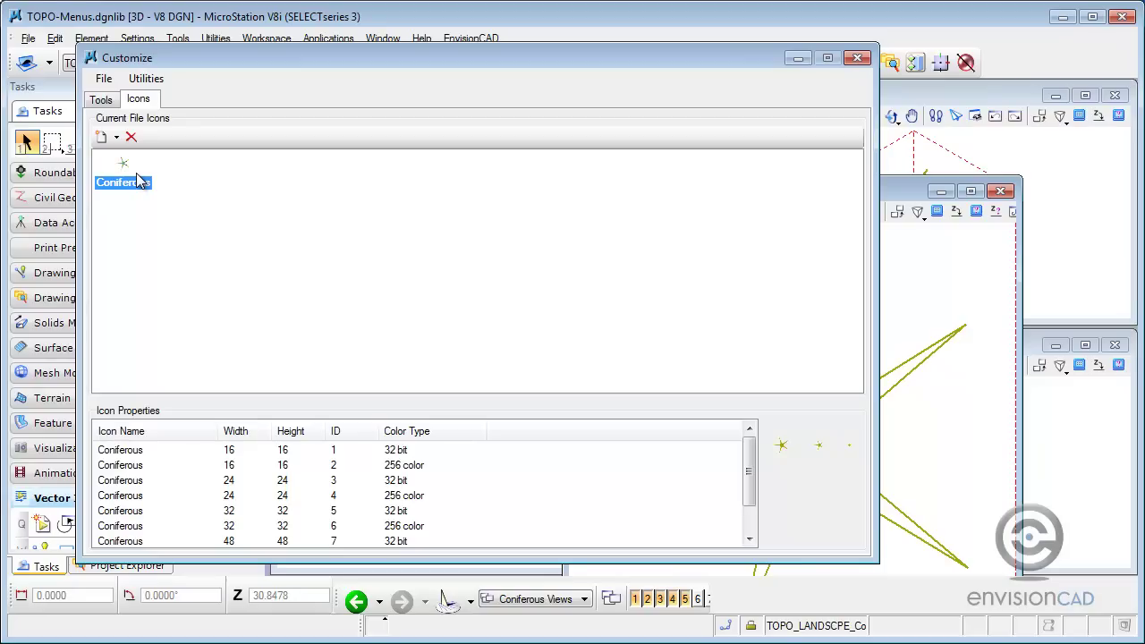
click(856, 59)
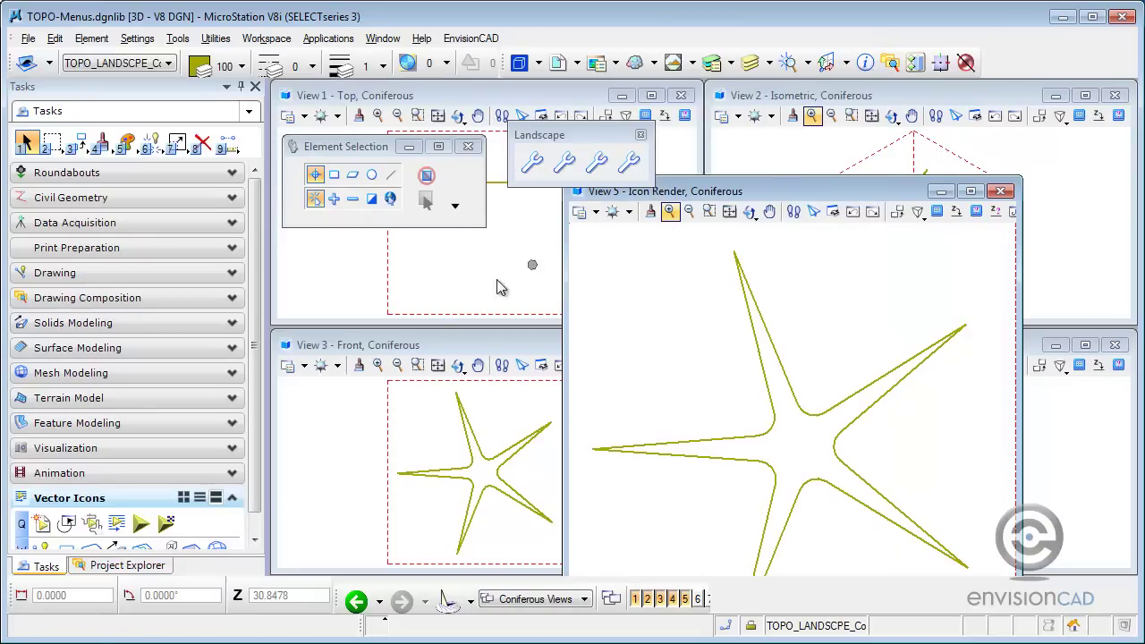
Create a new vector icon model named Decidous, check the model list and move the View 5 window clear of the Landscape toolbox
click(40, 526)
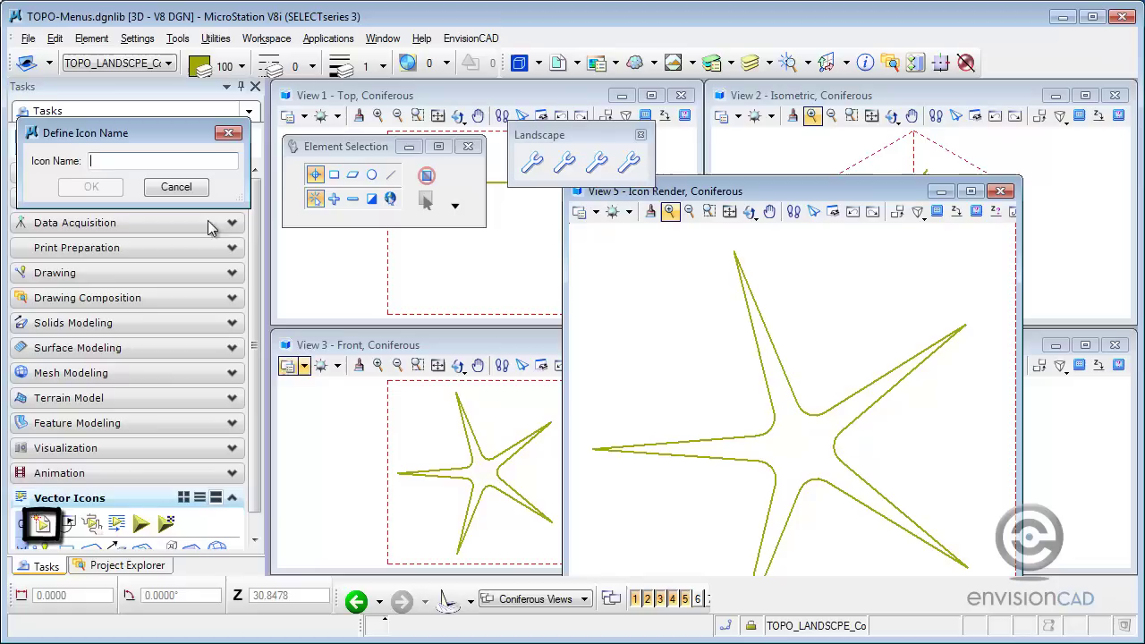
text(De)
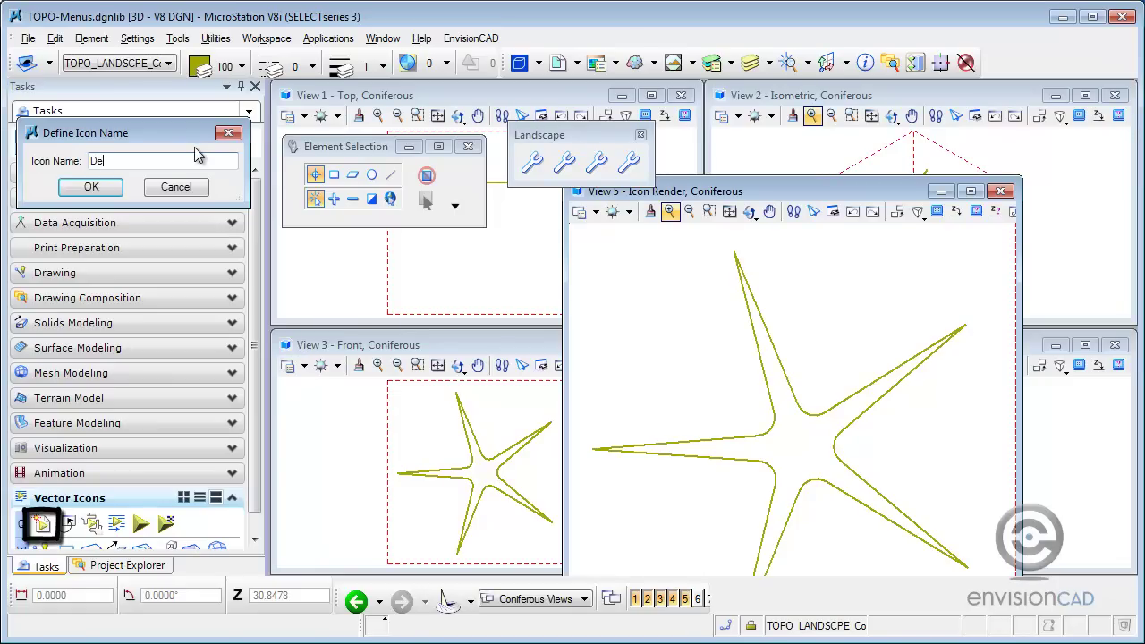
text(cidous)
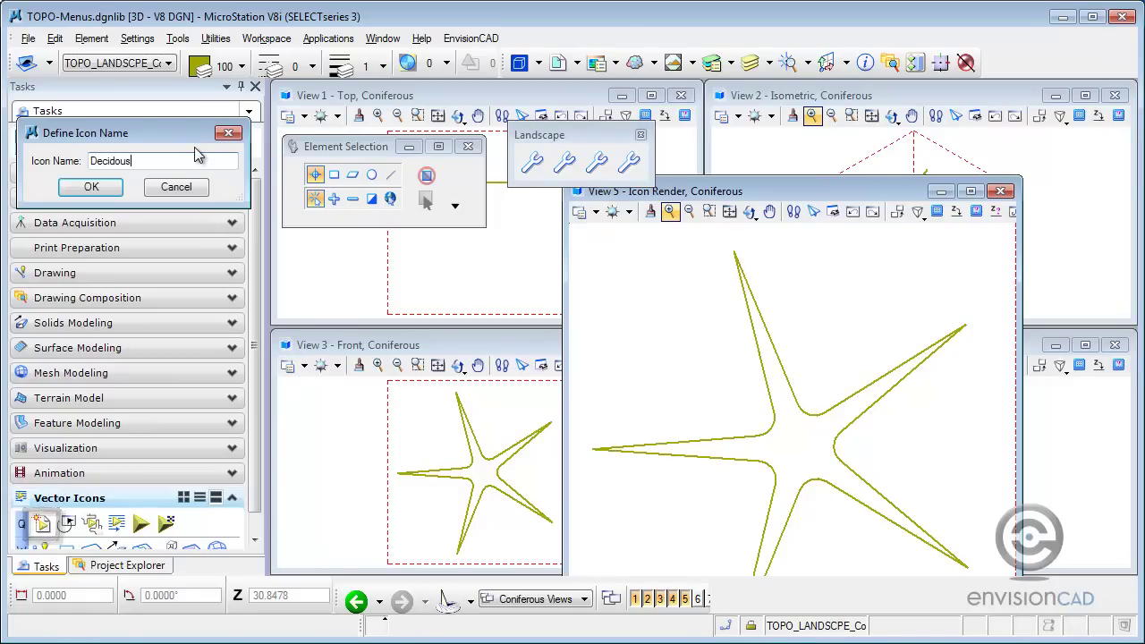
key(Return)
click(520, 62)
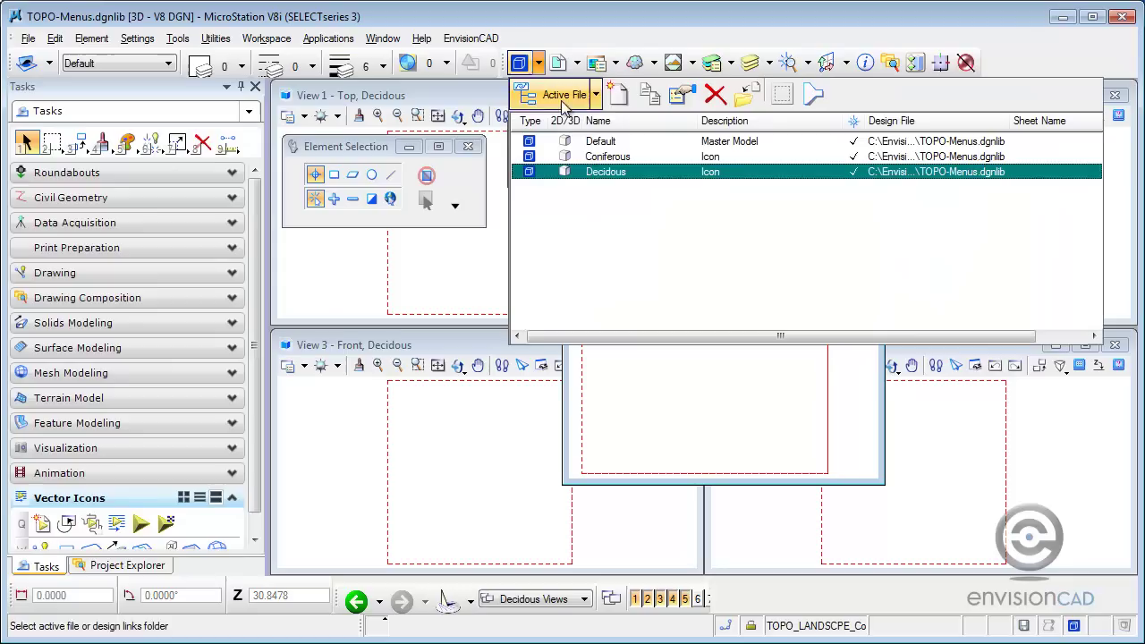
click(570, 33)
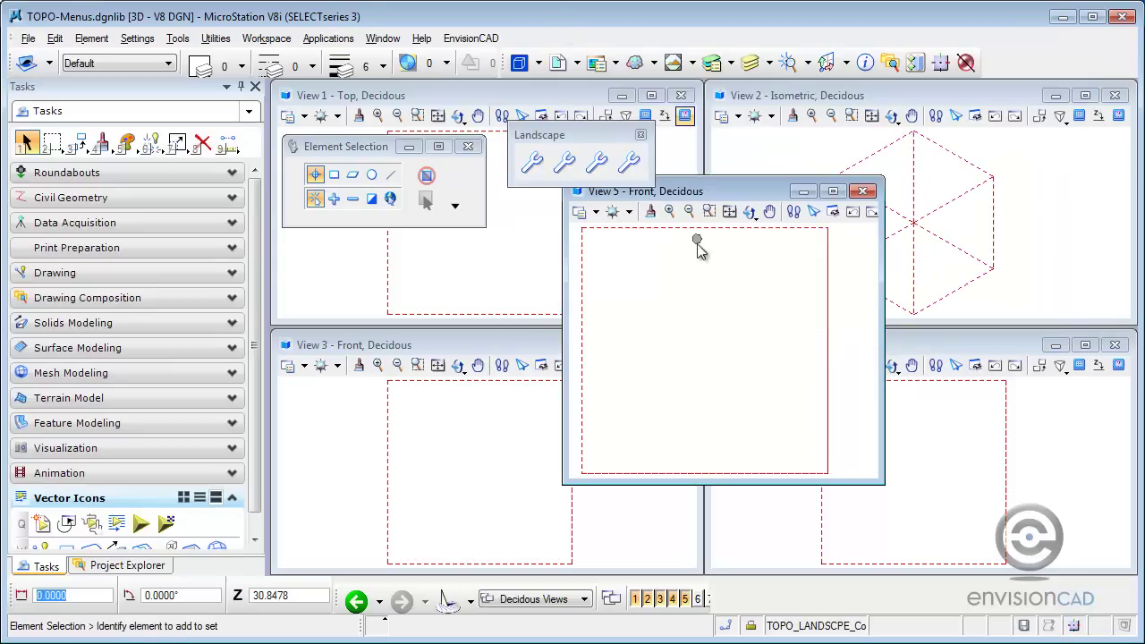
drag(702, 192, 718, 233)
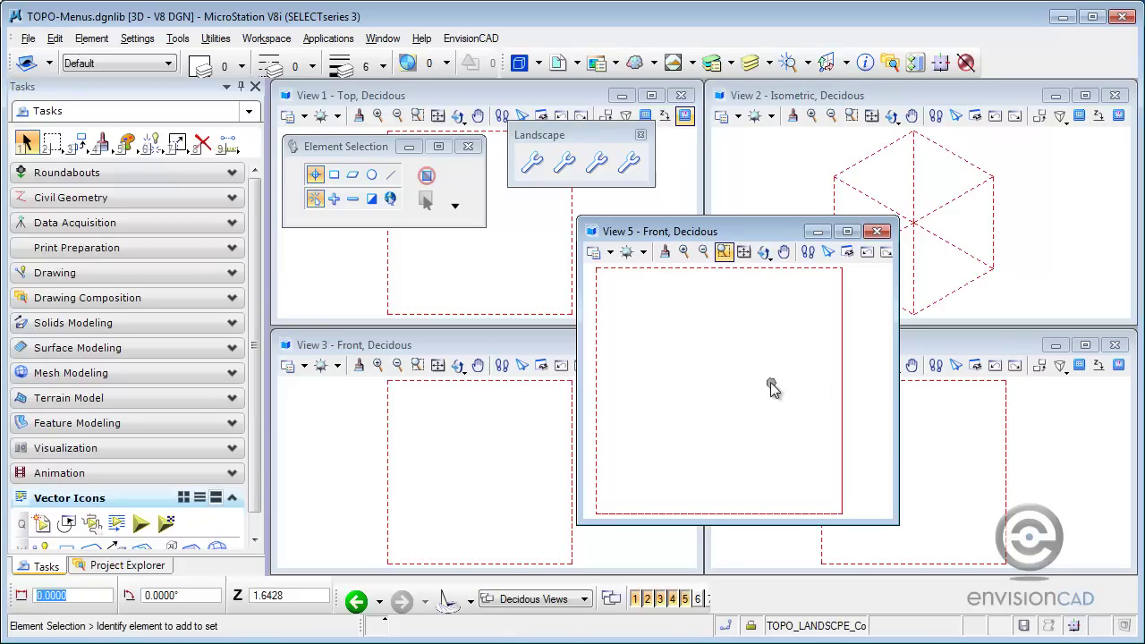
Place a D_Tree cell at scale 3 centered inside the icon boundary in View 5
click(629, 163)
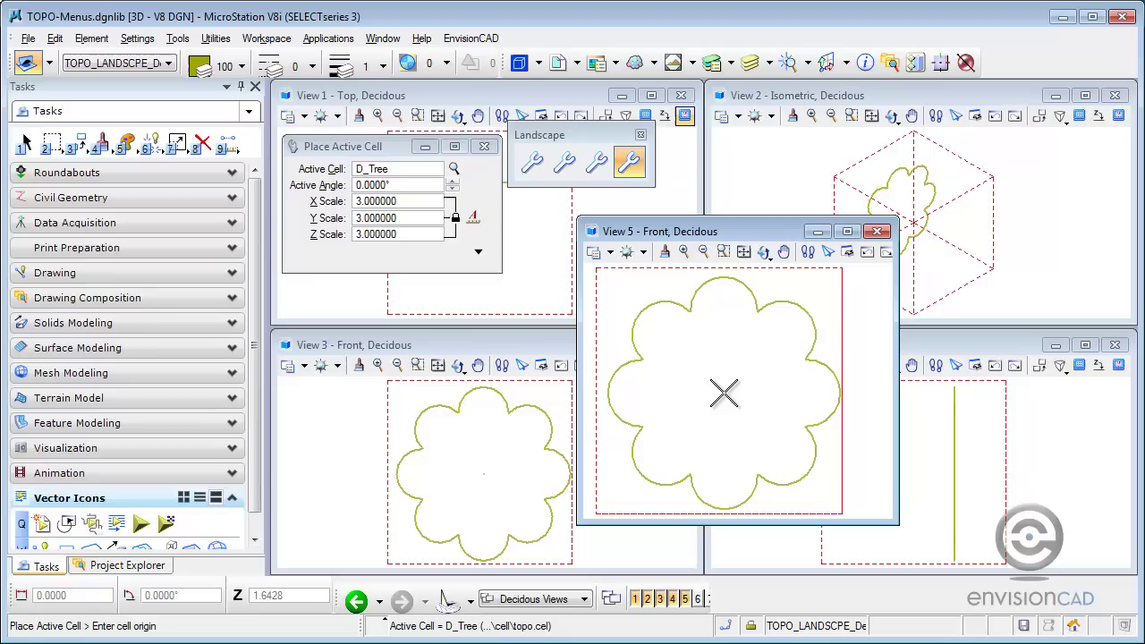
click(719, 391)
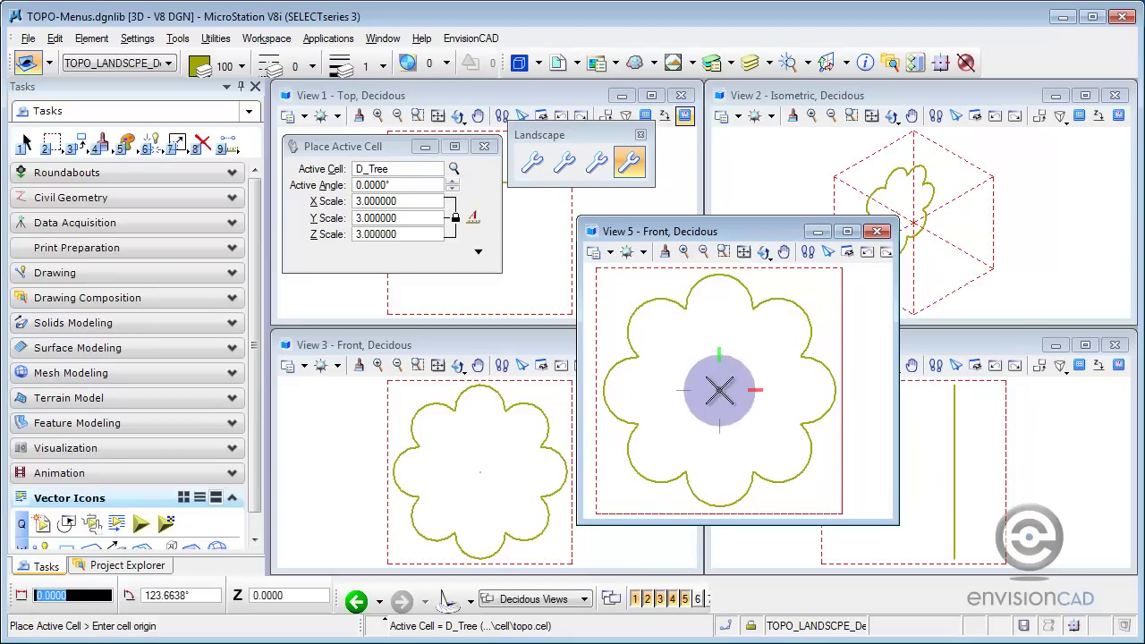
key(Escape)
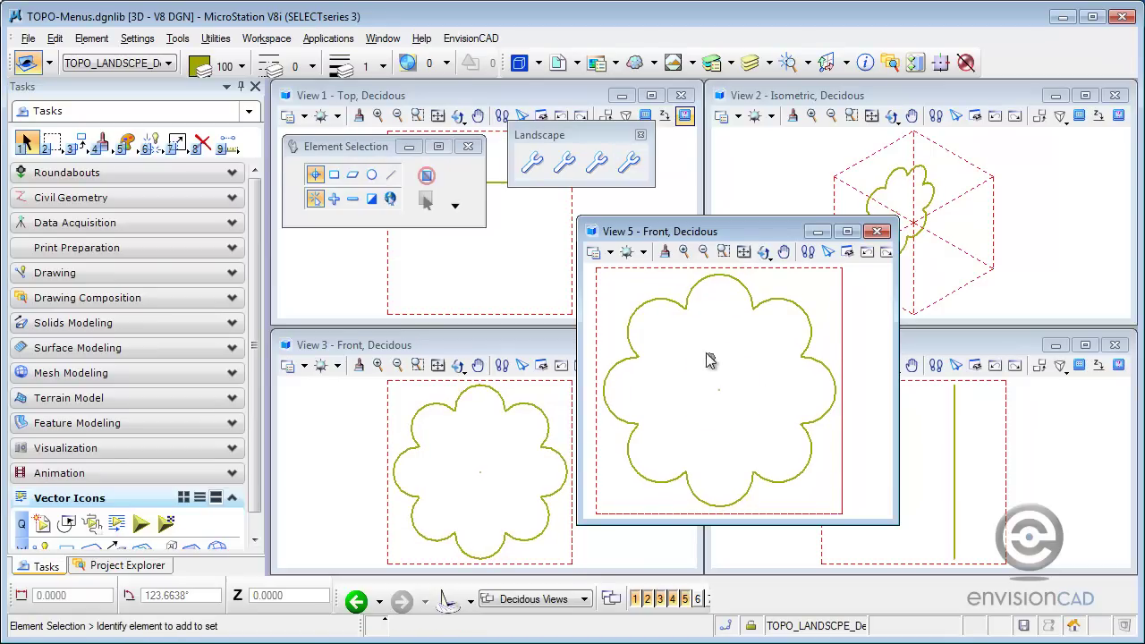
Drop the placed D_Tree cell in View 5 into its component elements
click(689, 309)
click(425, 199)
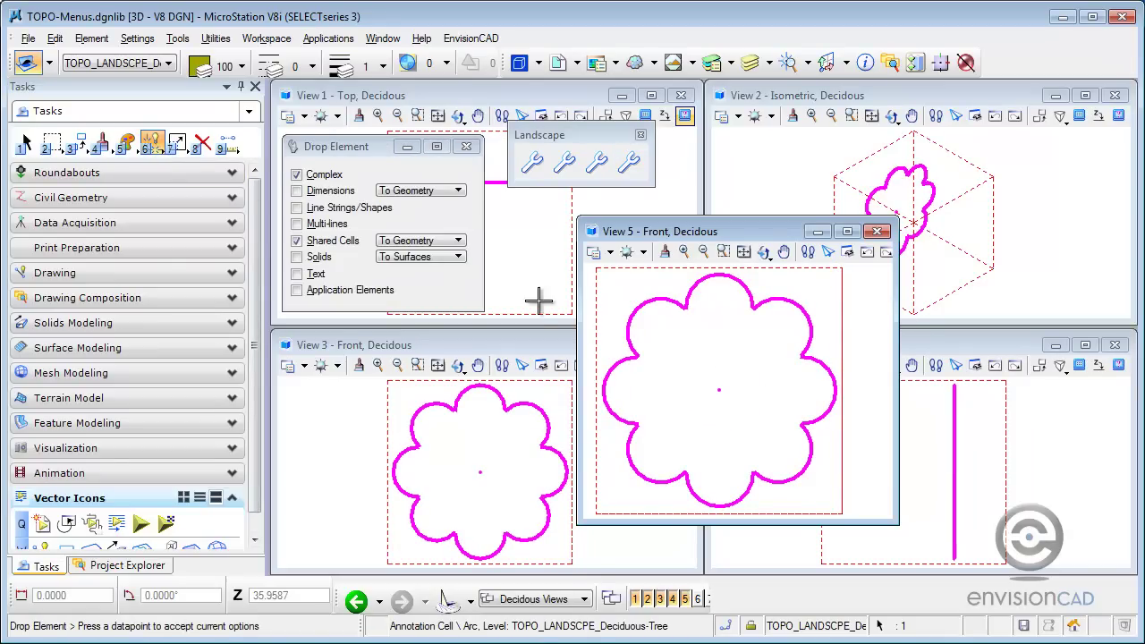
click(683, 351)
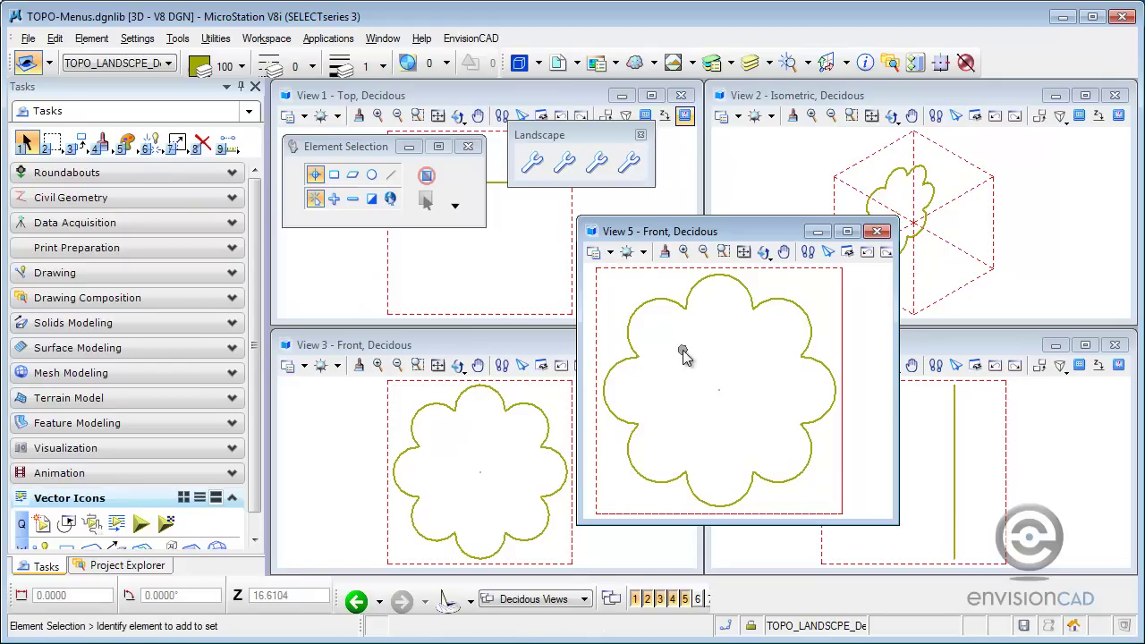
Create an opaque region with fill color 100 from the area enclosed by the scalloped tree outline in View 5
key(6)
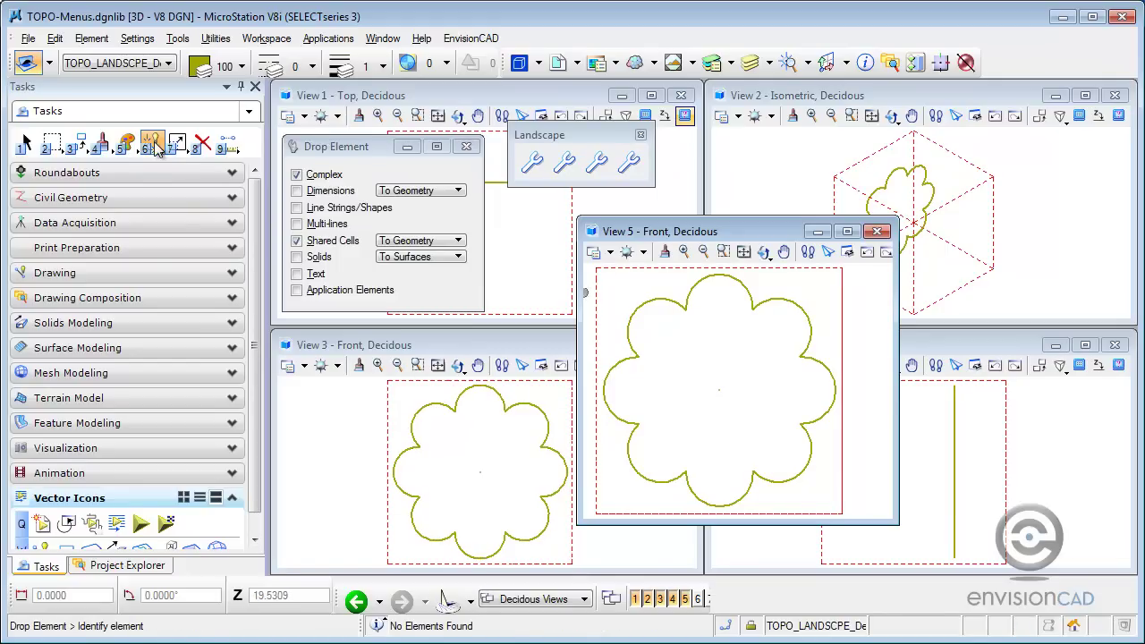
drag(166, 154, 238, 247)
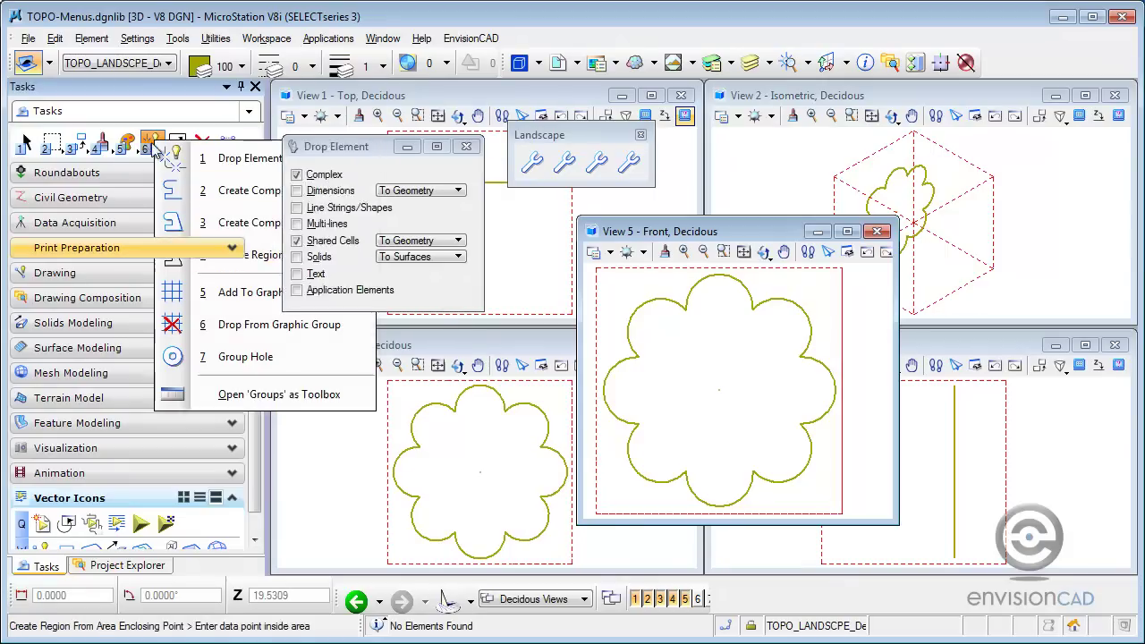
click(157, 146)
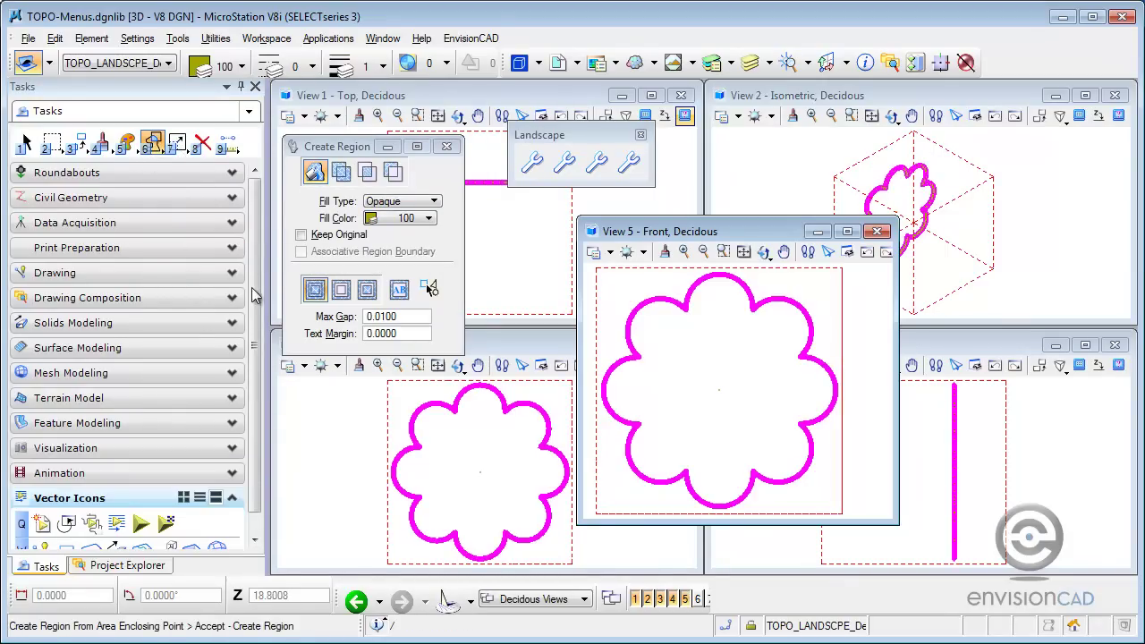
click(549, 274)
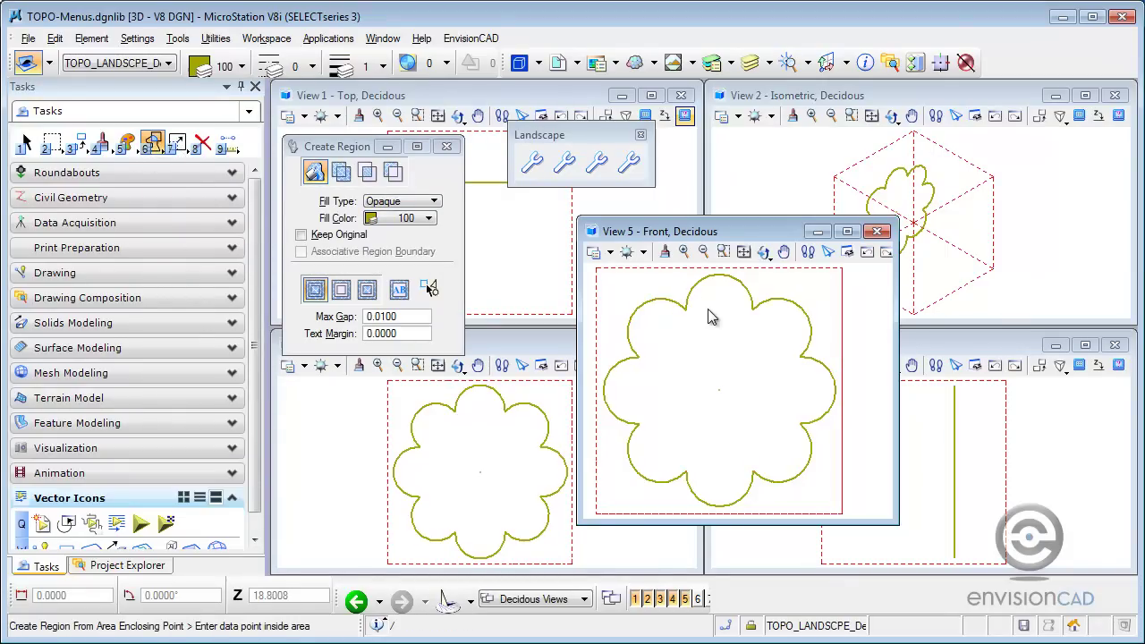
Render a draft preview of the Decidous icon, generate it in the active file at 16x16 through 48x48, and close the preview
key(r)
click(778, 329)
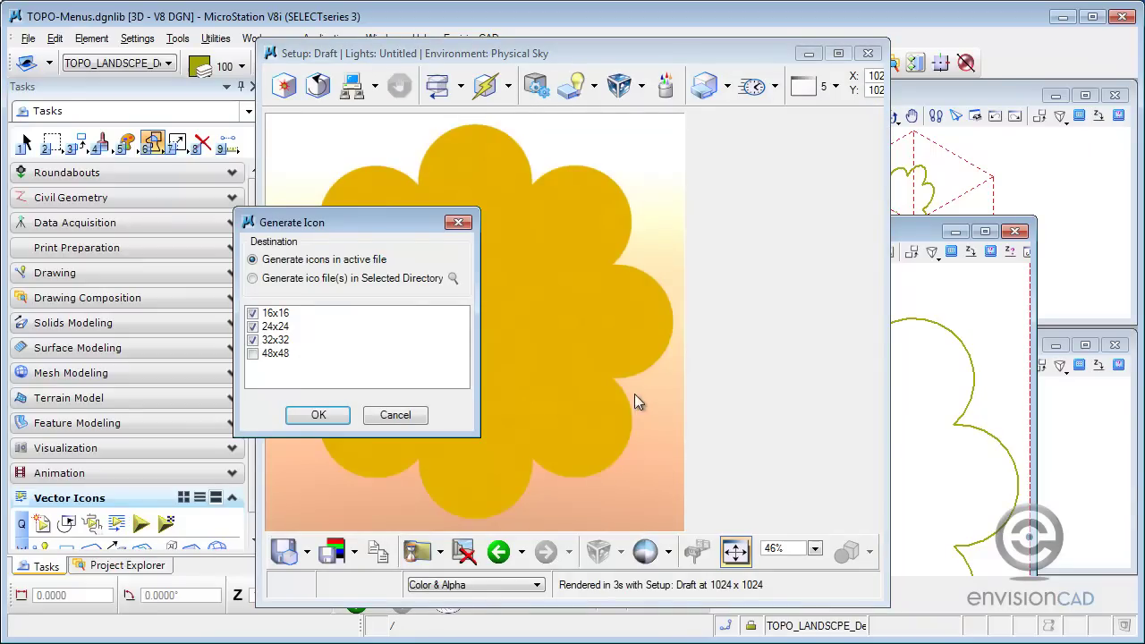
key(Return)
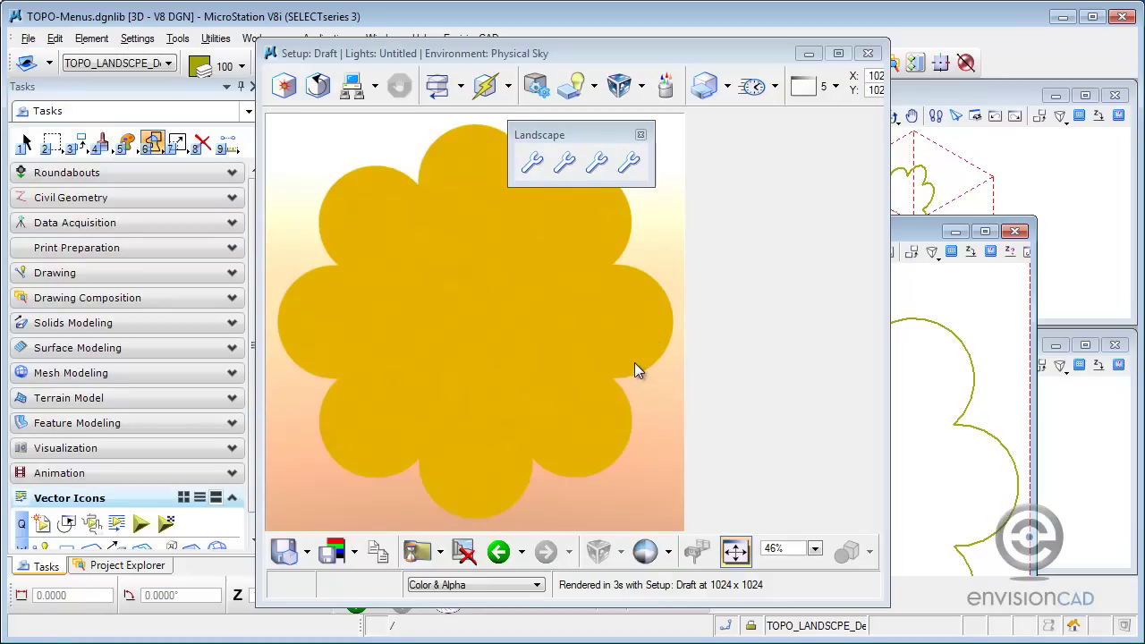
key(alt+F4)
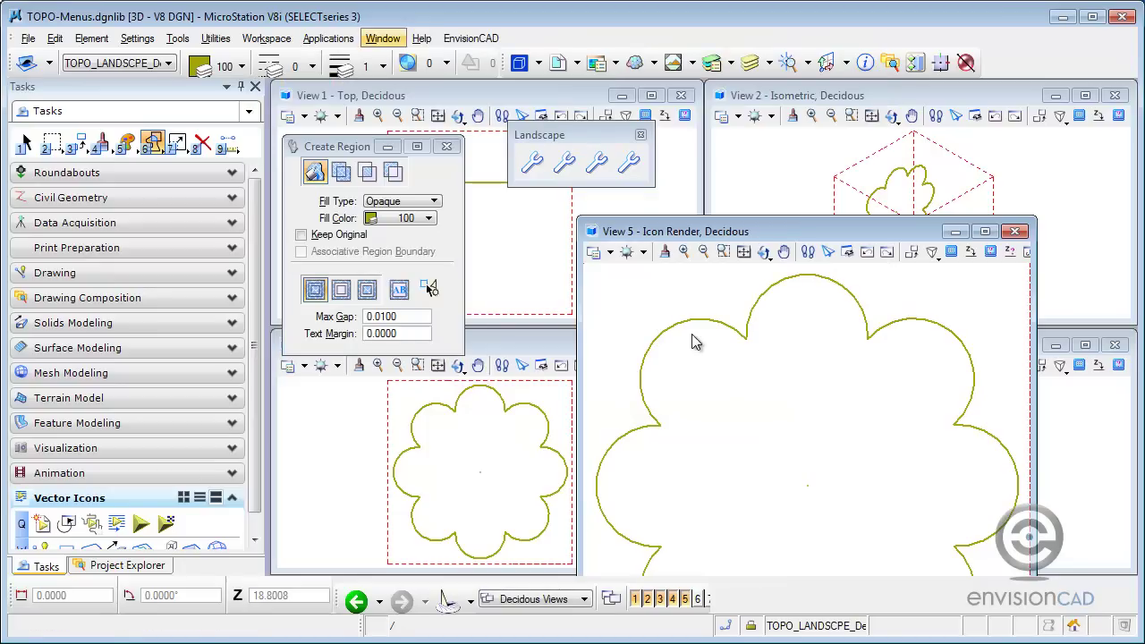
Examine the generated Decidous icon and its size variants among the current file's icons in the Customize dialog
key(Down)
key(Down)
key(Down)
key(Return)
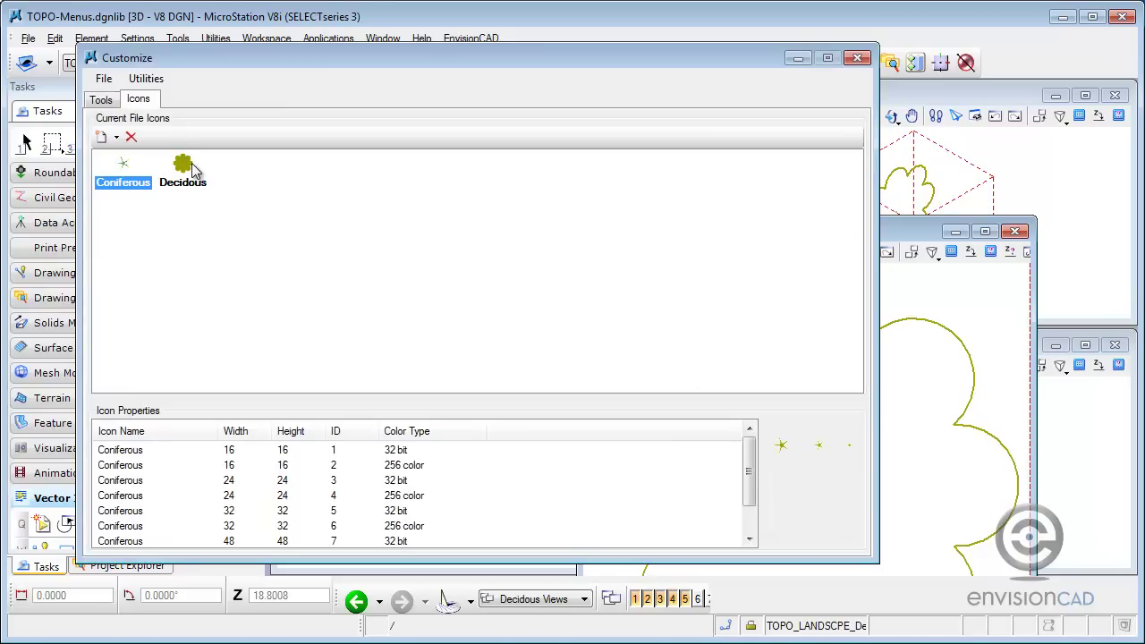
click(191, 168)
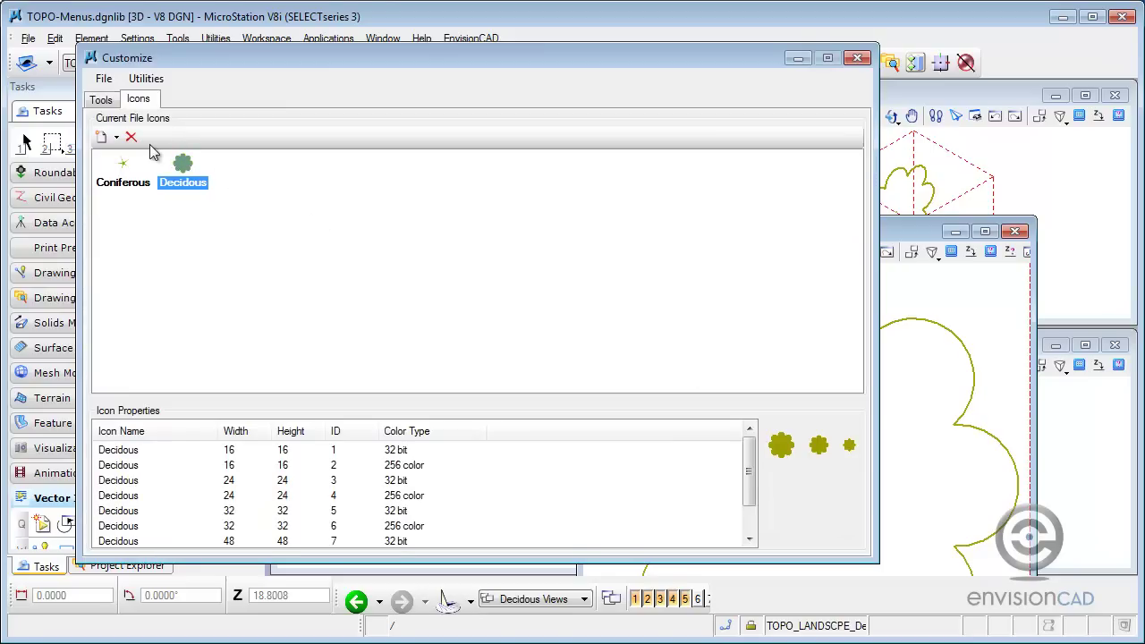
Expand the Landscape toolbox under TOPO-Menus.dgnlib in the user tools and select the Coniferous Shrub tool
key(ctrl+Tab)
double_click(152, 151)
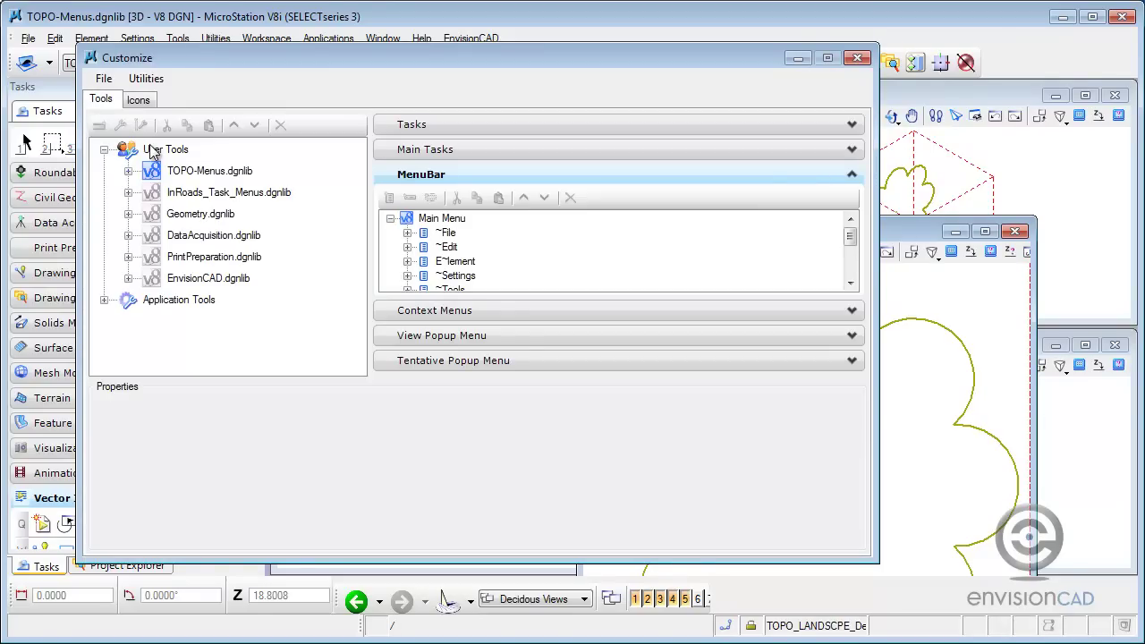
double_click(205, 177)
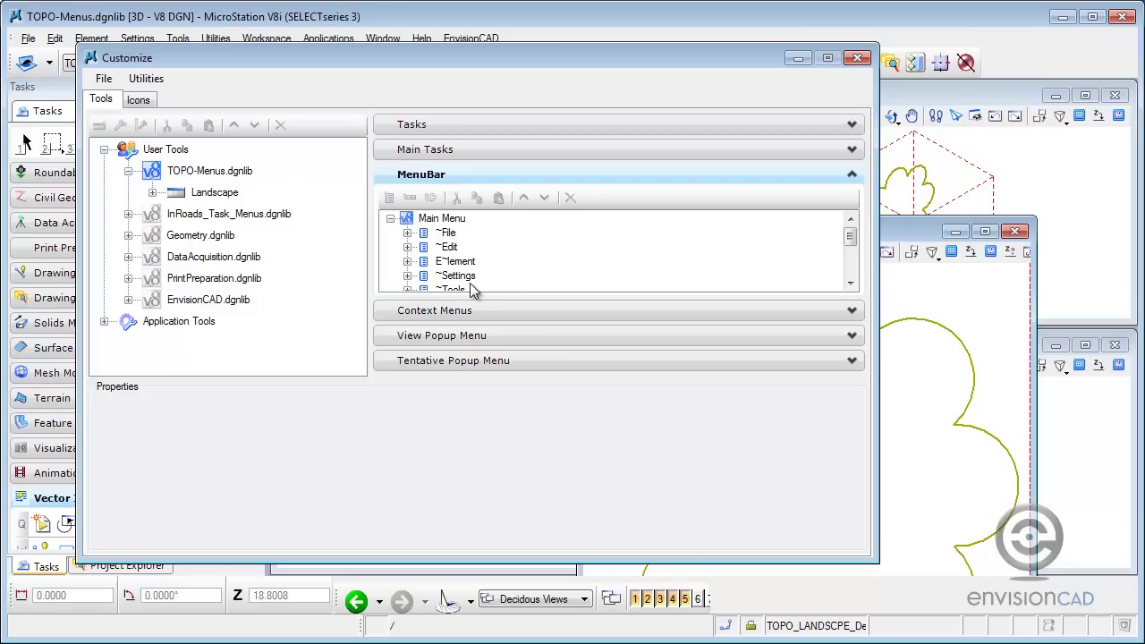
key(Right)
key(Down)
key(Down)
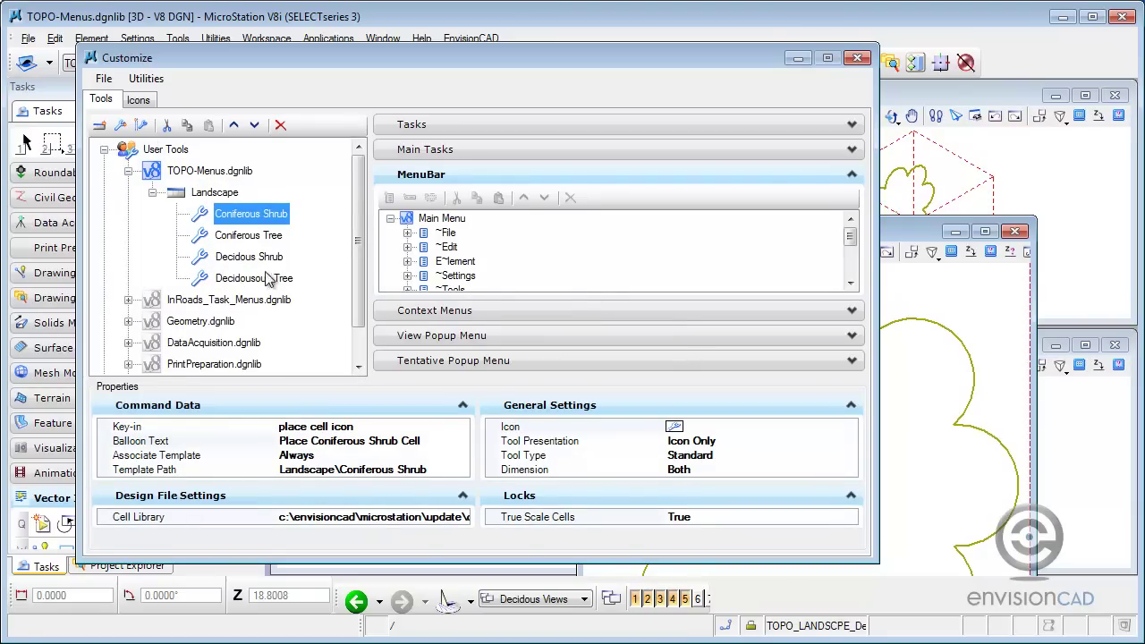
Assign the Coniferous icon from the current design file to the Coniferous Shrub tool
key(Tab)
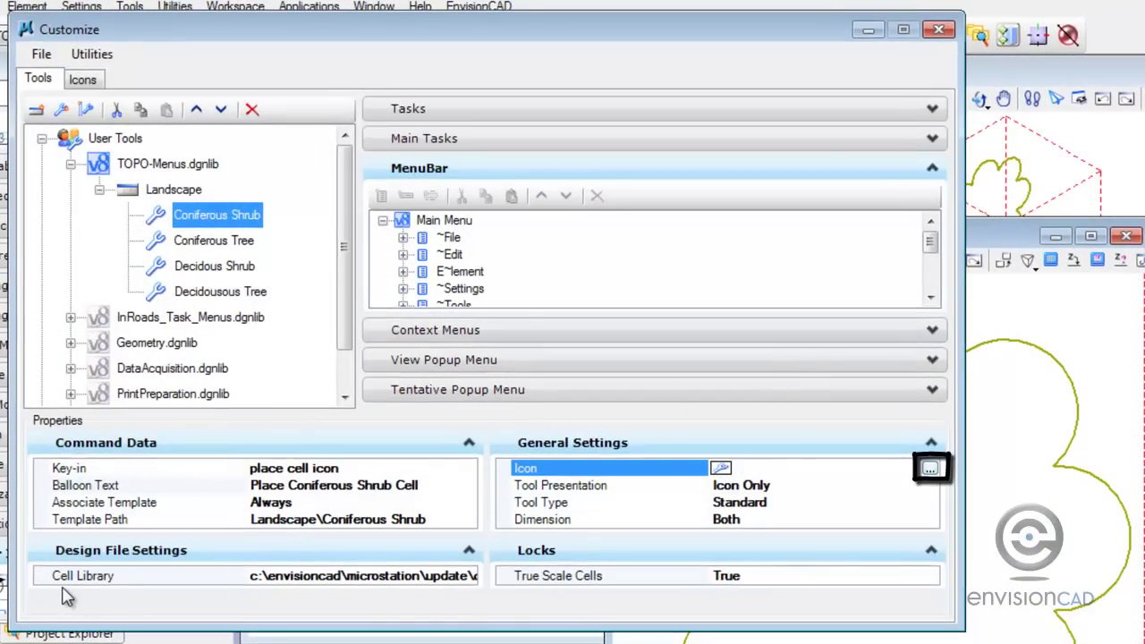
key(Return)
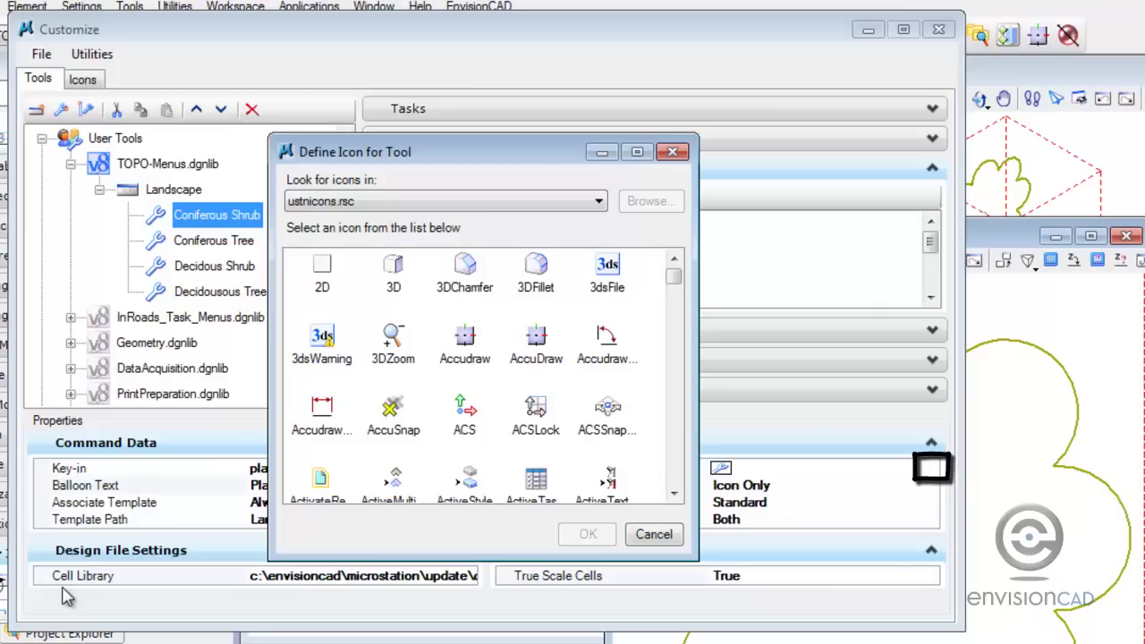
key(alt+Down)
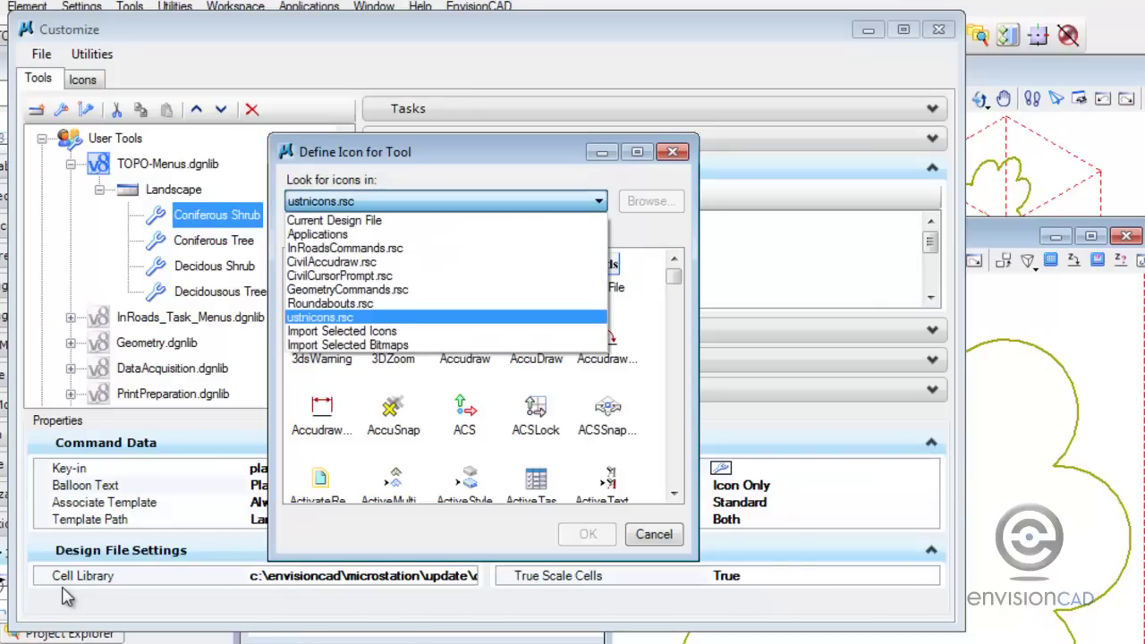
key(Home)
key(Return)
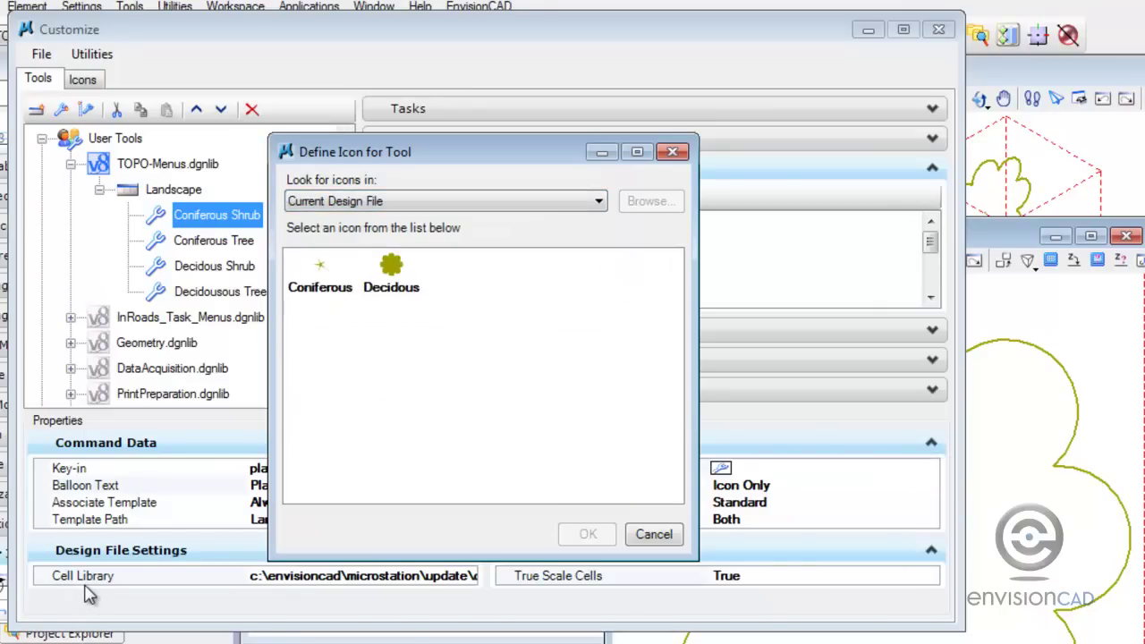
key(Tab)
key(Return)
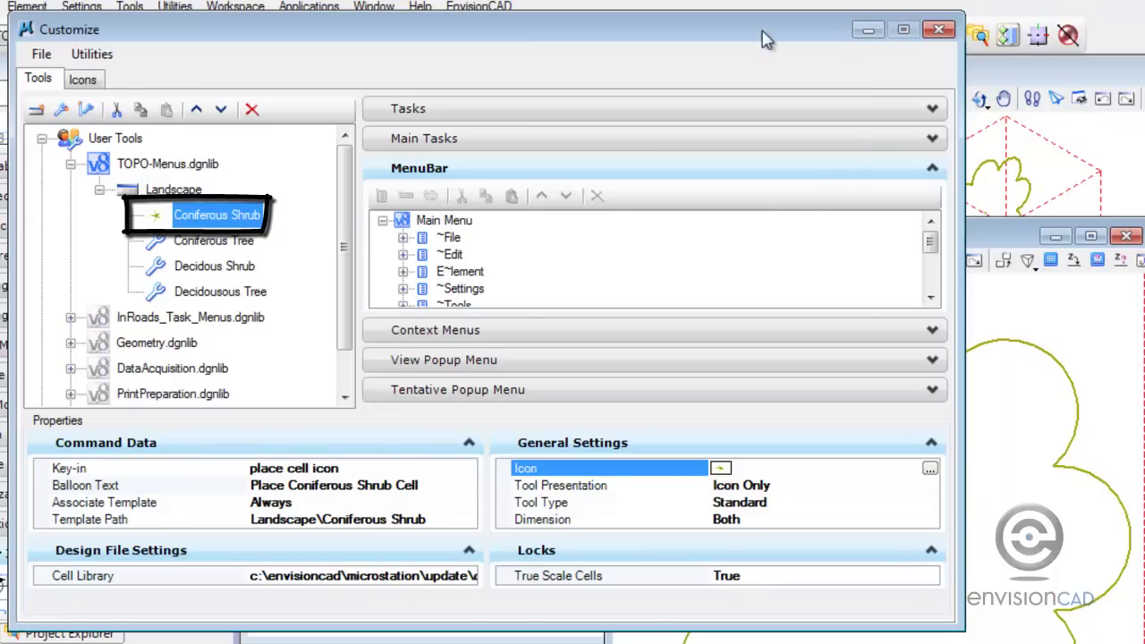
Assign the Coniferous icon from the current design file to the Coniferous Tree tool
key(Down)
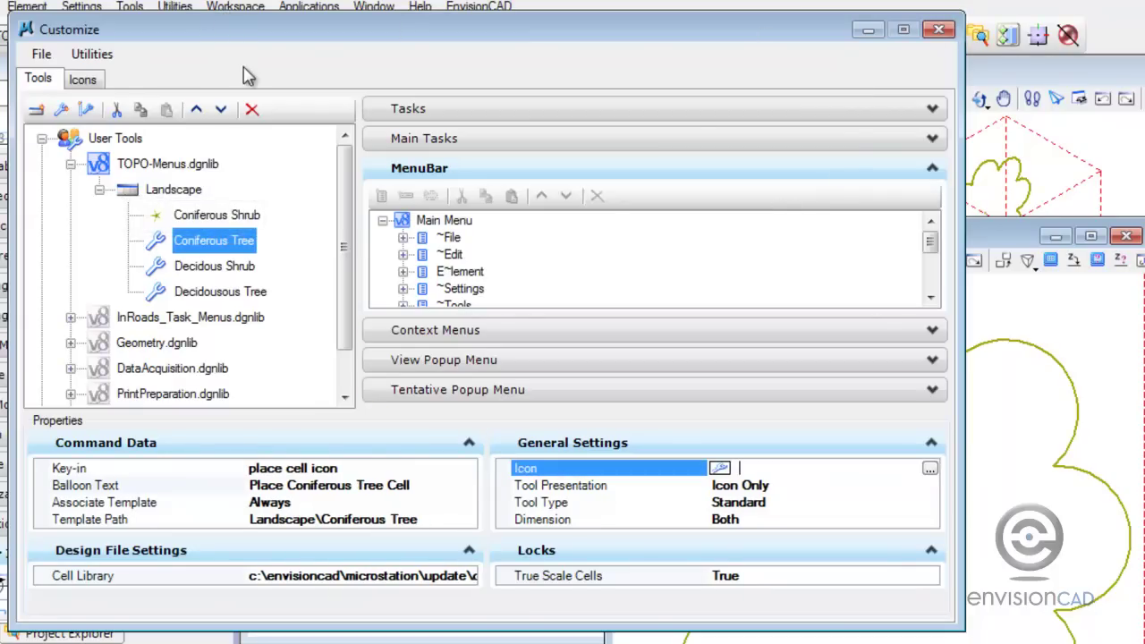
key(Return)
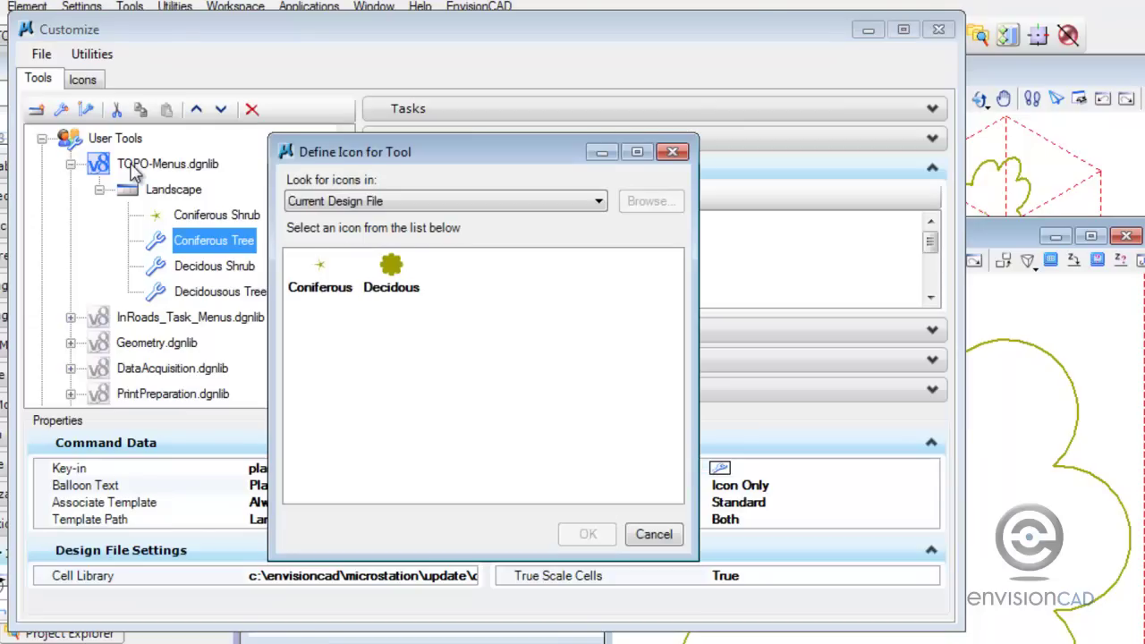
key(Right)
key(Return)
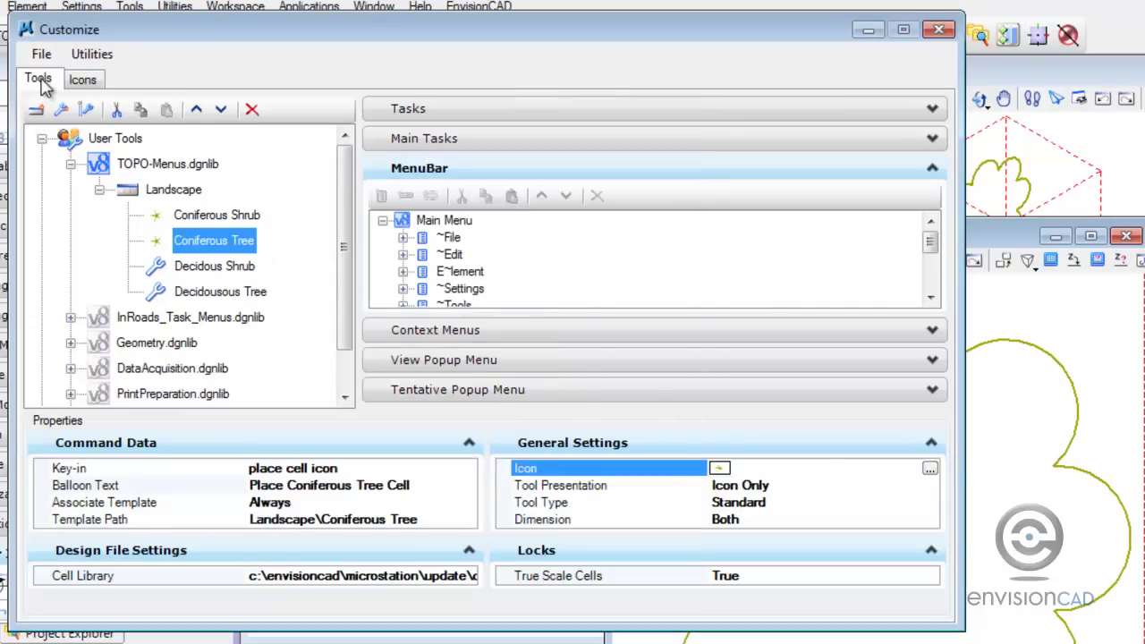
Assign the Decidous icon from the current design file to both the Decidous Shrub and Decidousous Tree tools together
key(Down)
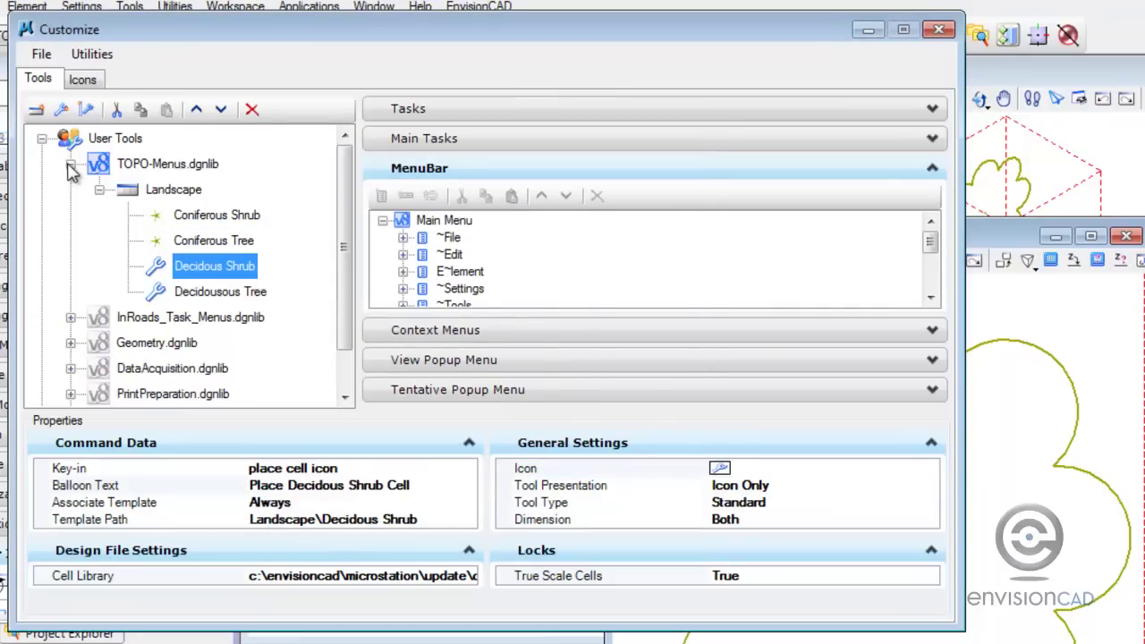
key(shift+Down)
key(Tab)
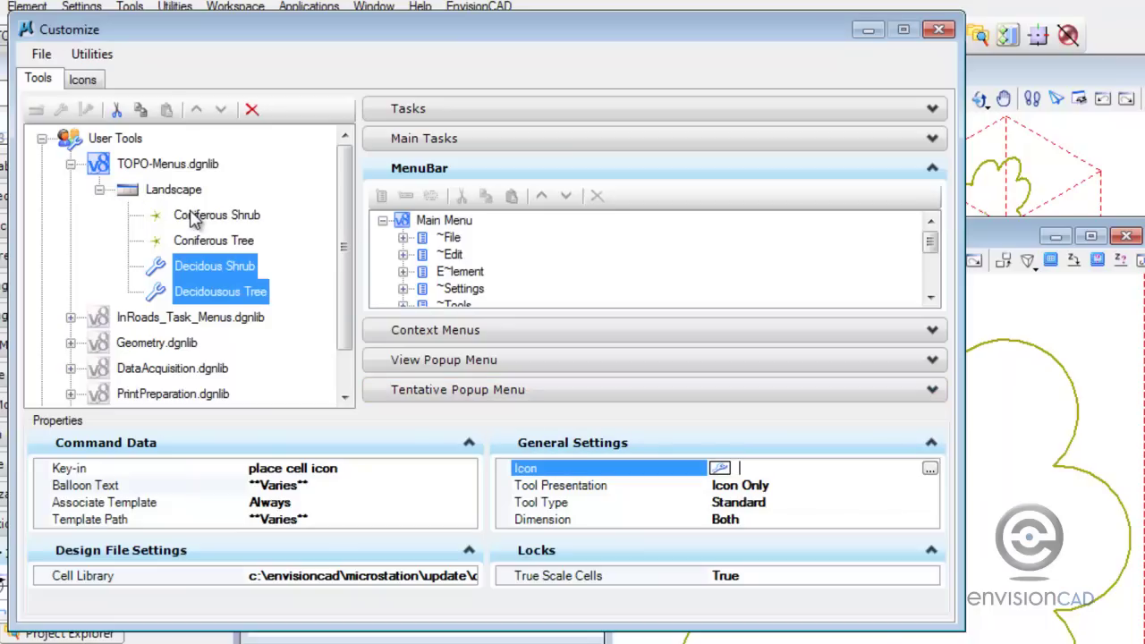
key(Return)
key(Right)
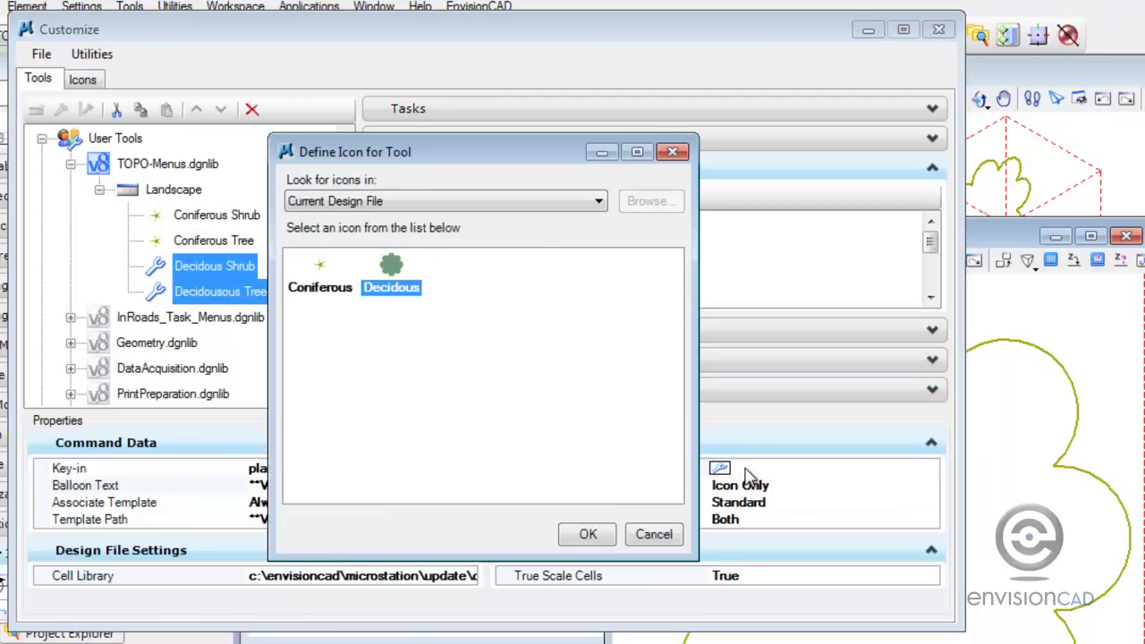
key(Return)
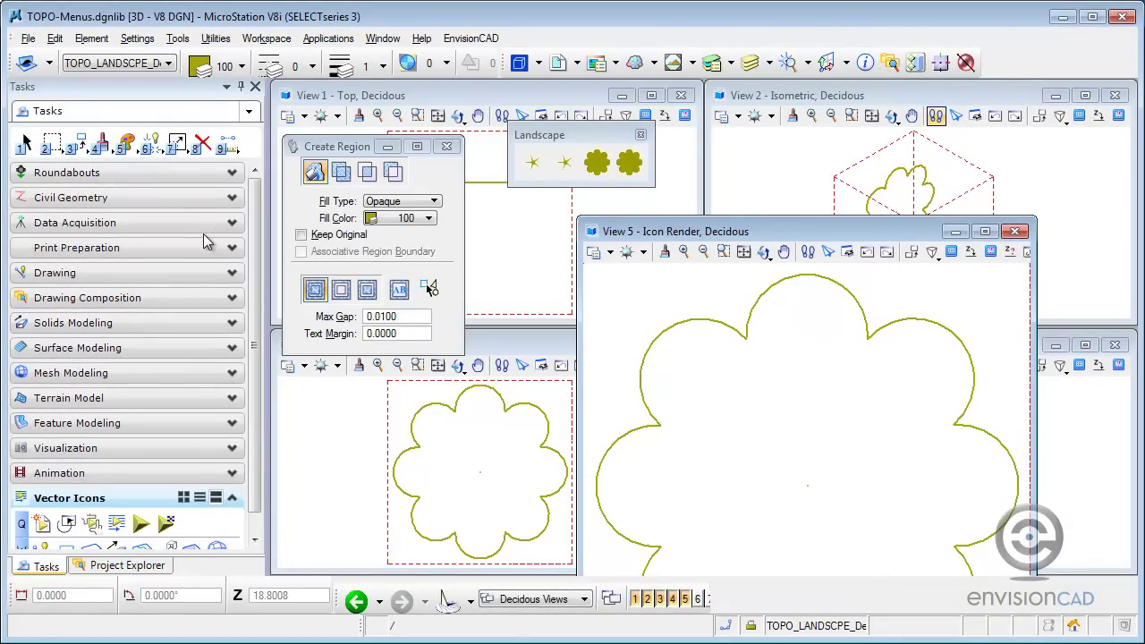
Examine the new icons and balloon texts of the four tools in the Landscape toolbox
click(532, 162)
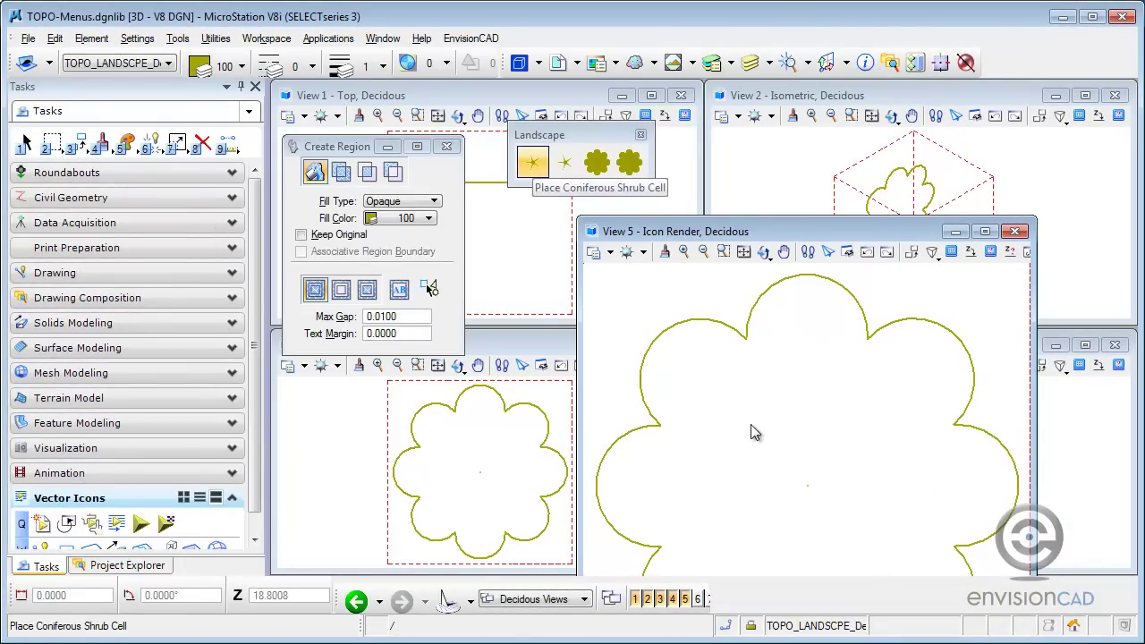
key(Right)
key(Right)
key(Right)
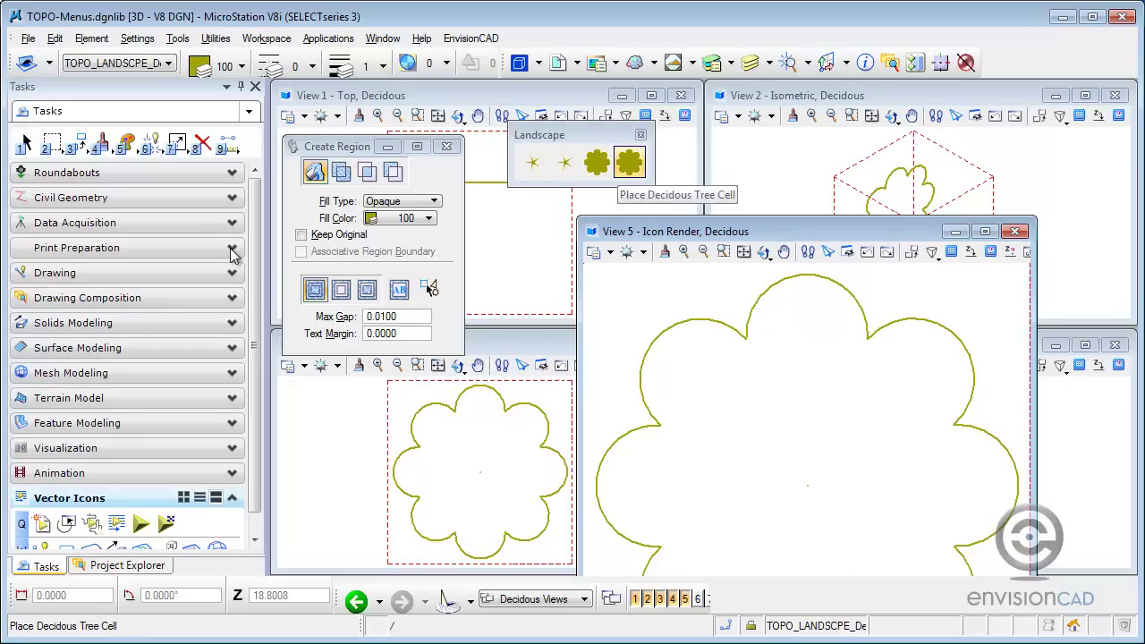
Make the Default model of TOPO-Menus.dgnlib the active model
key(Return)
key(Up)
key(Up)
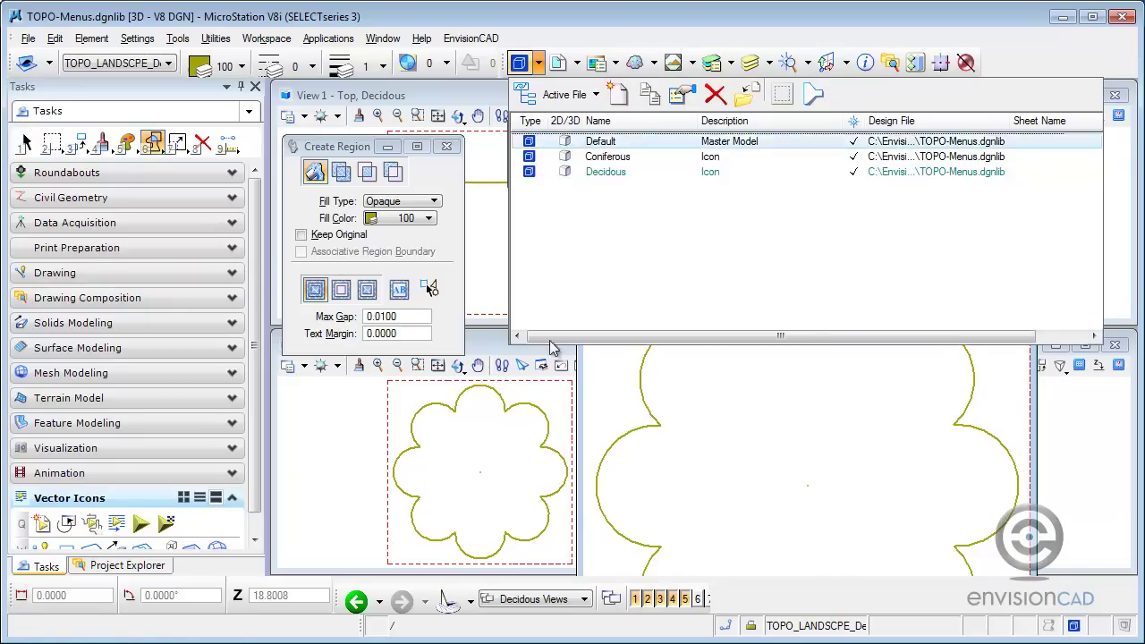
key(Return)
Place a coniferous shrub cell and a coniferous tree cell beside it in the Top view with the Landscape tools
key(F2)
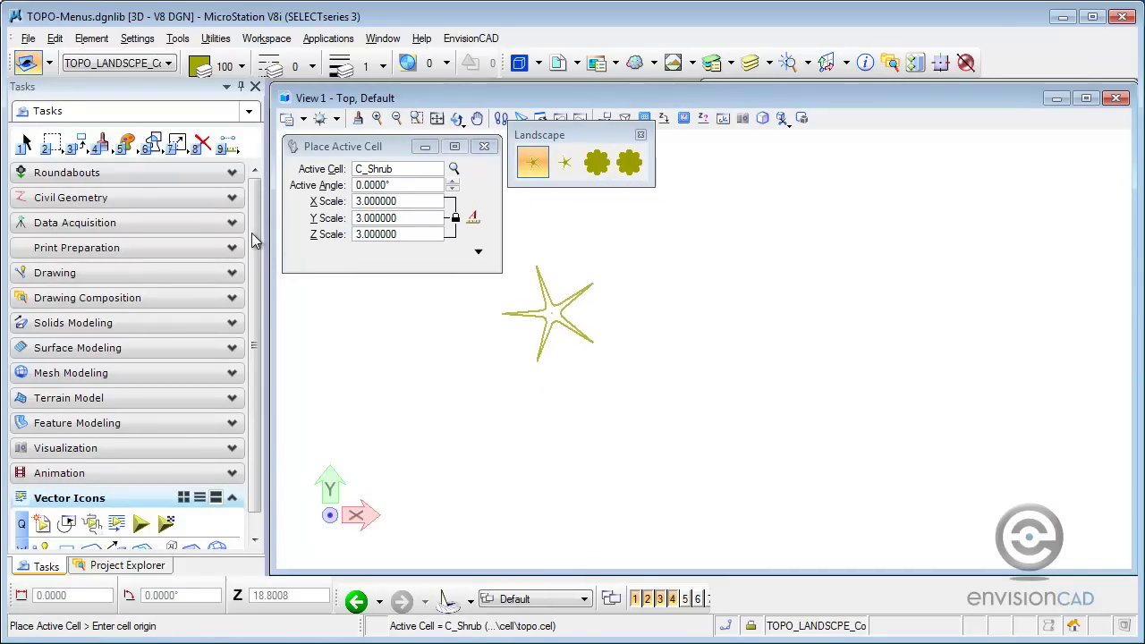
key(F3)
click(565, 162)
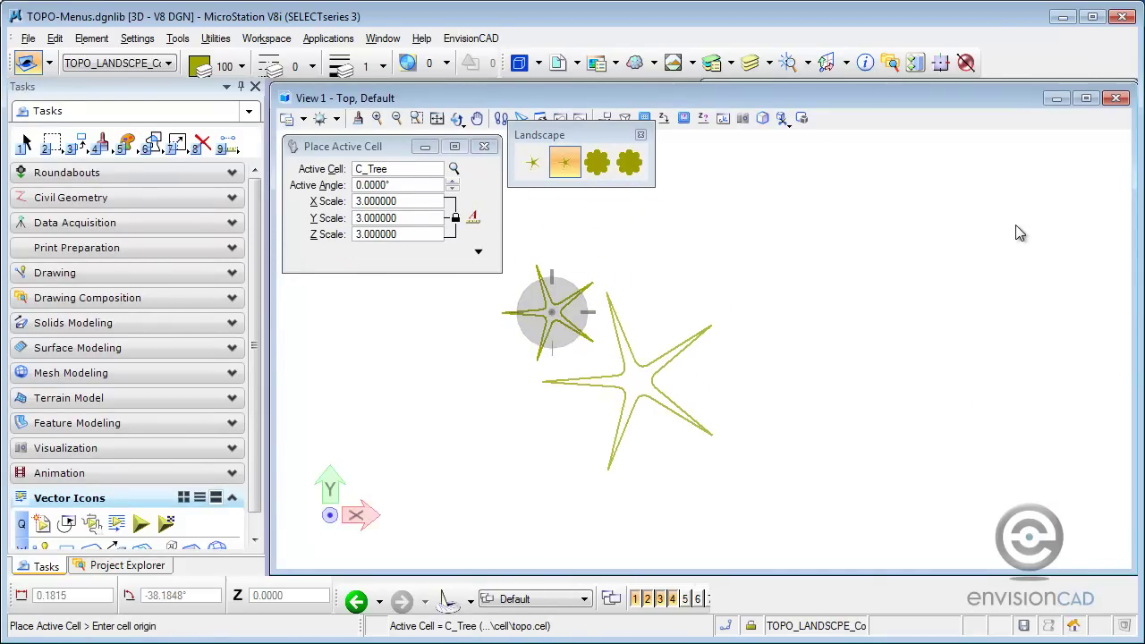
click(634, 382)
Place a deciduous shrub cell and a deciduous tree cell to the right of the coniferous cells, and end cell placement
click(596, 162)
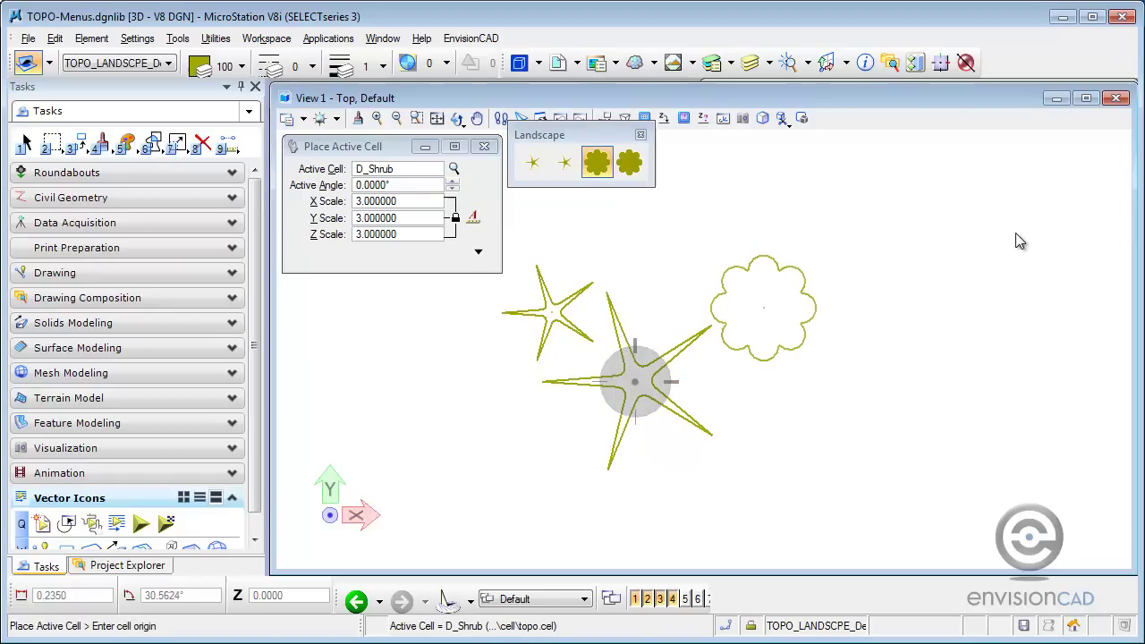
click(763, 307)
click(628, 162)
click(912, 358)
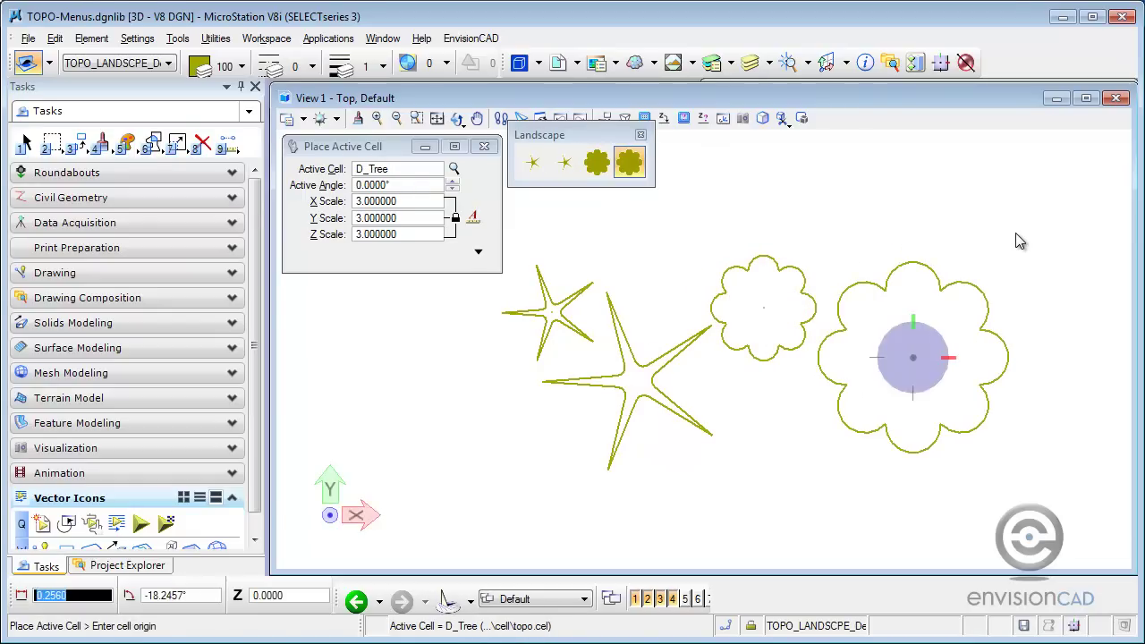
key(Escape)
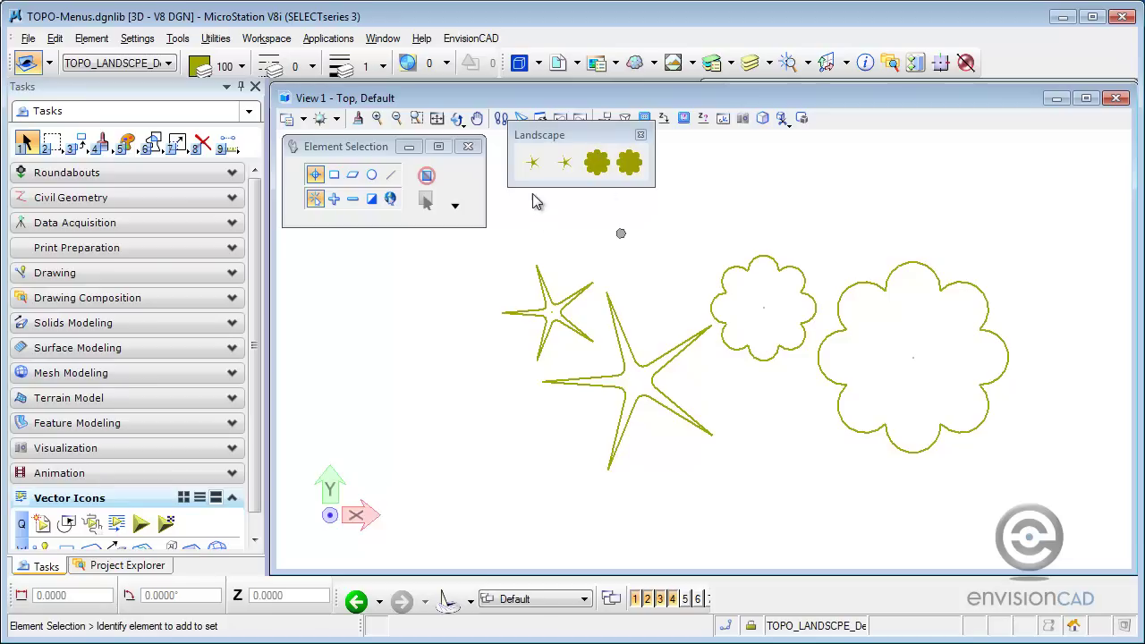
Open the Customize dialog and show the current file's icons
click(533, 164)
key(Down)
key(Down)
key(Down)
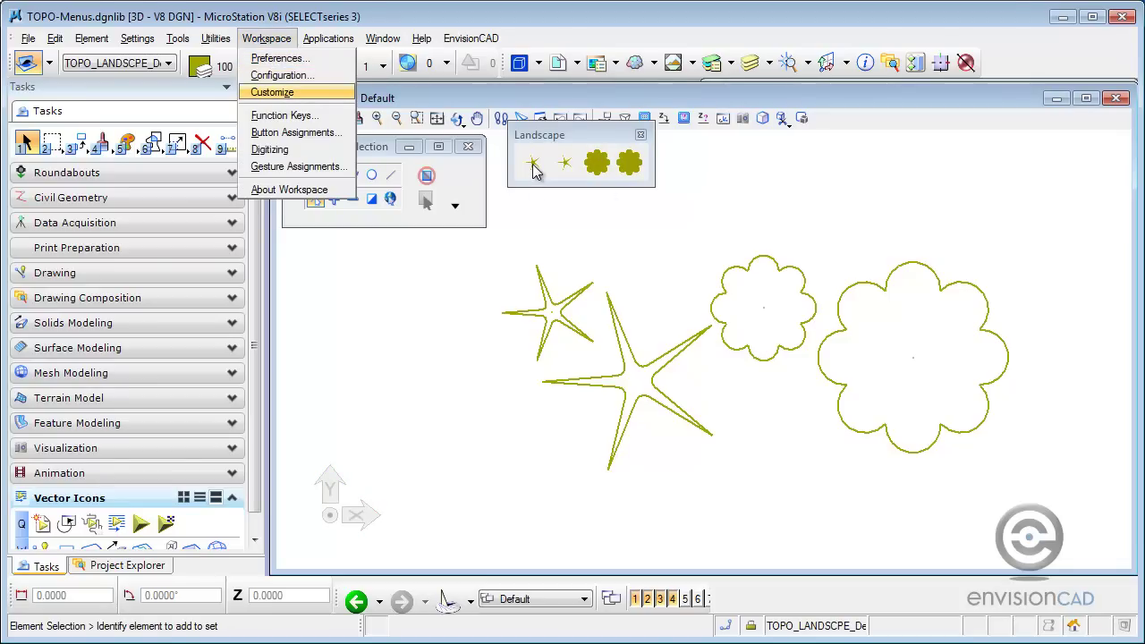
key(Return)
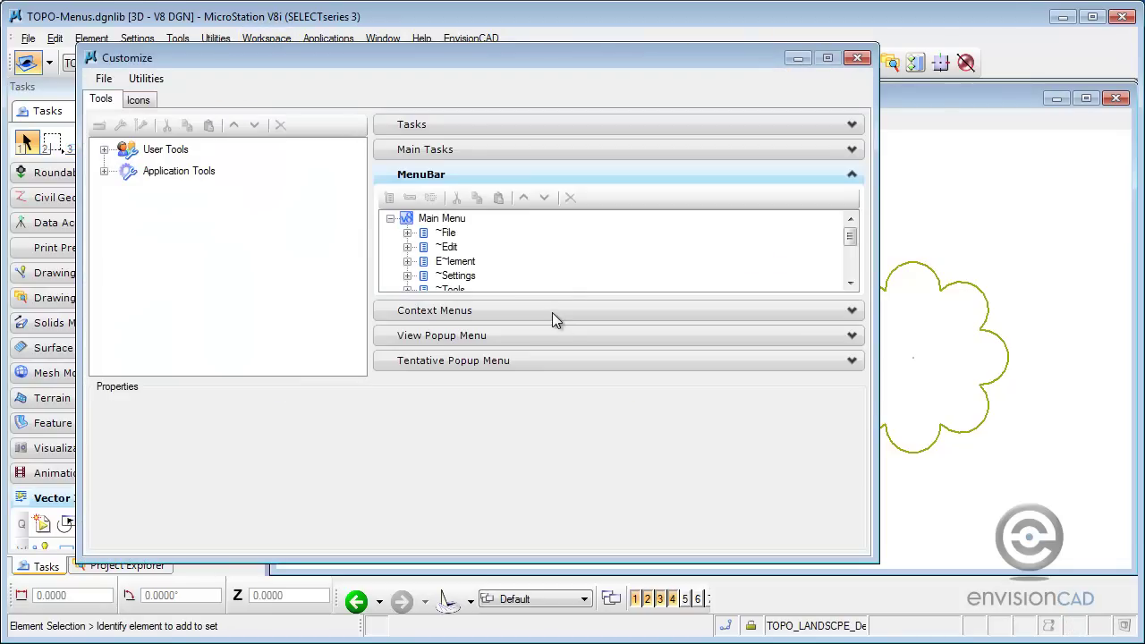
key(ctrl+Tab)
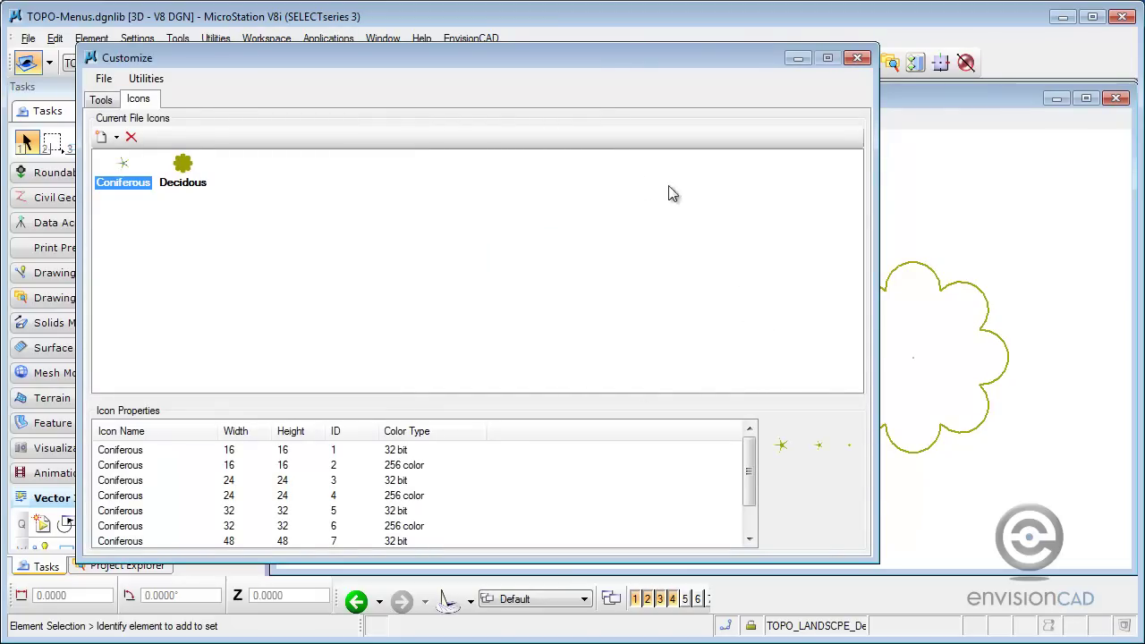
Open the Coniferous icon's vector model for editing and close the Customize dialog
key(shift+F10)
key(Down)
key(Down)
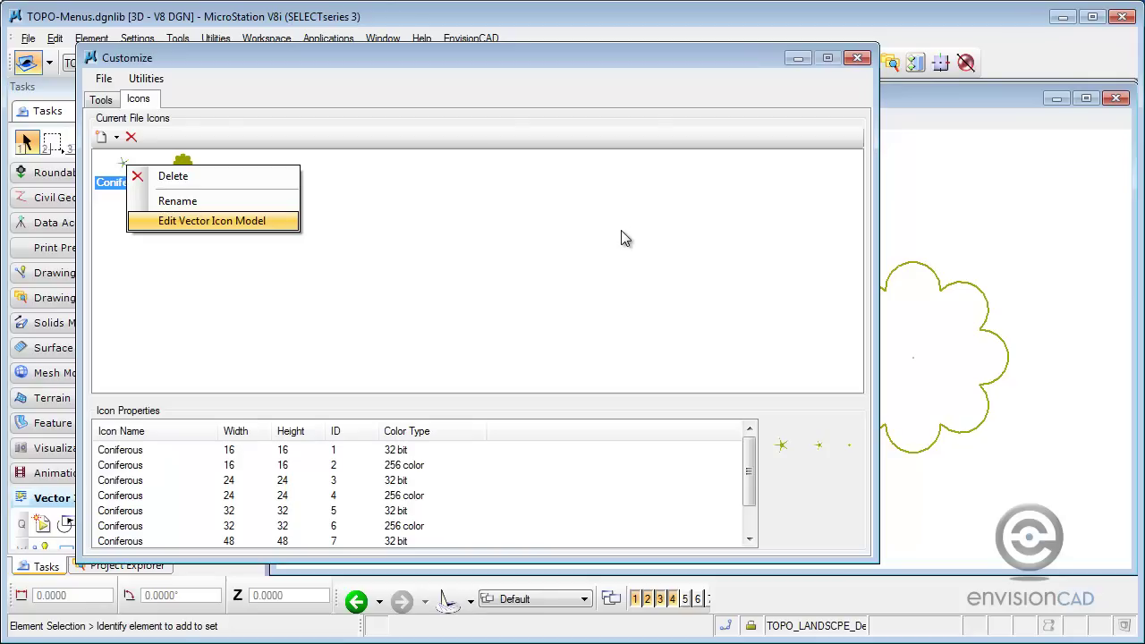
key(Return)
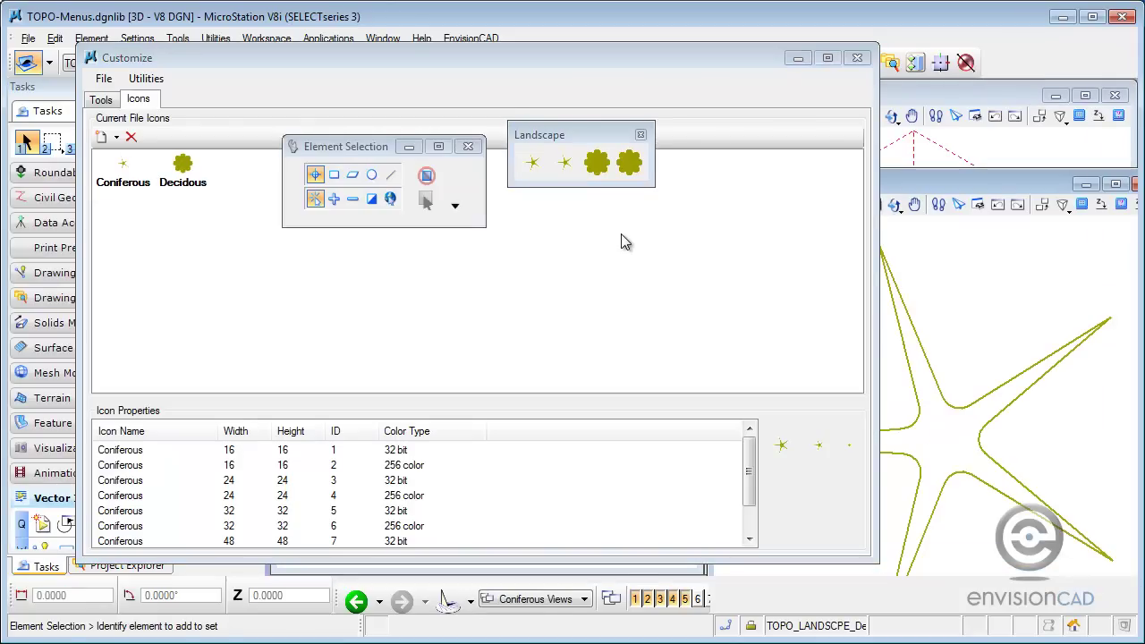
click(856, 58)
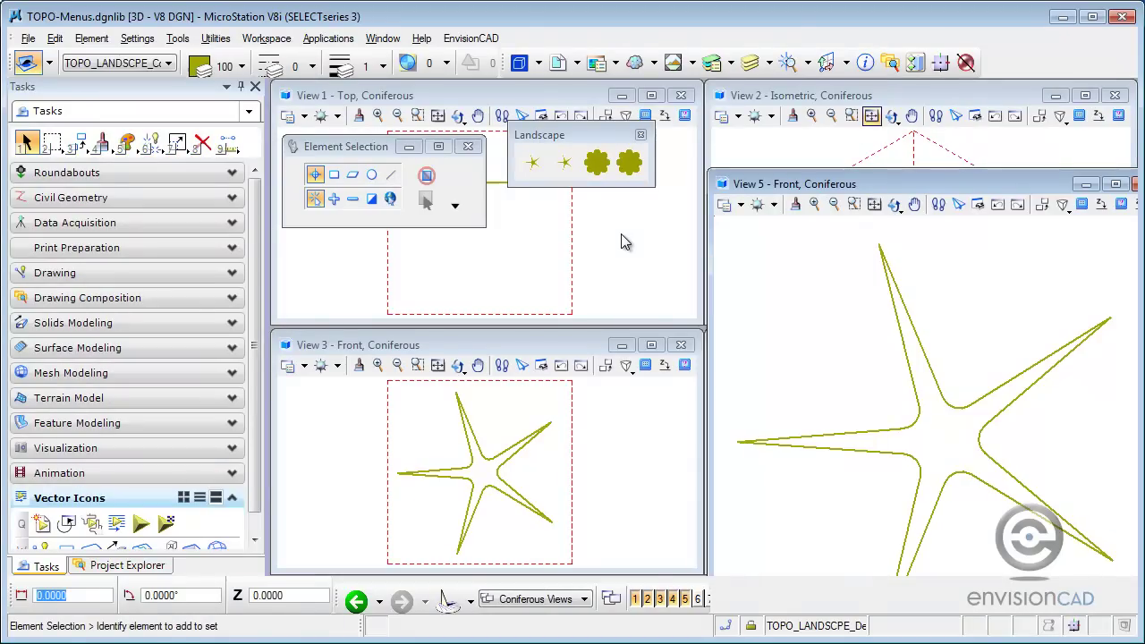
Widen the arms of the Coniferous star shape by pulling its five inner vertices outward in the Front view
mouse_move(895, 183)
mouse_down()
mouse_move(739, 146)
mouse_move(702, 114)
mouse_up()
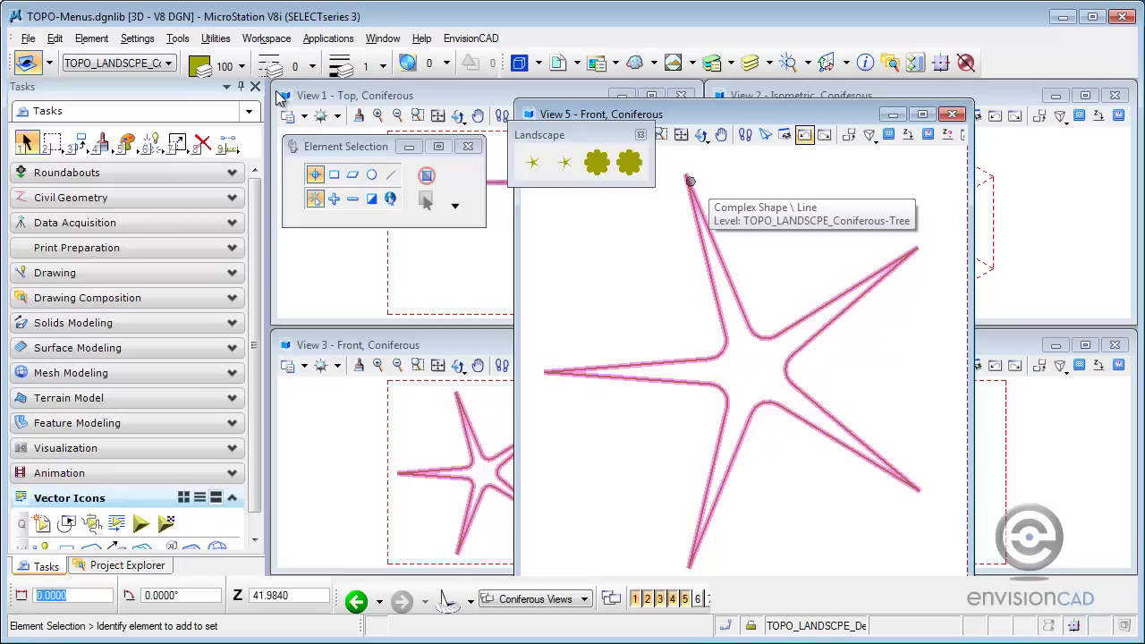
click(689, 182)
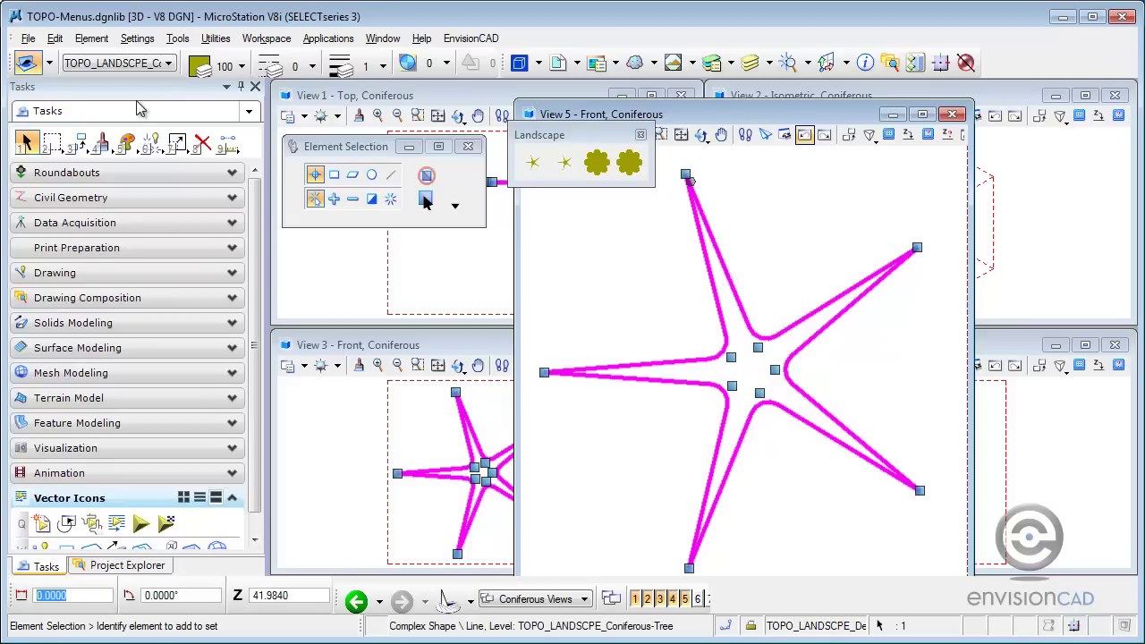
drag(757, 347, 773, 294)
drag(774, 370, 836, 378)
drag(759, 393, 778, 462)
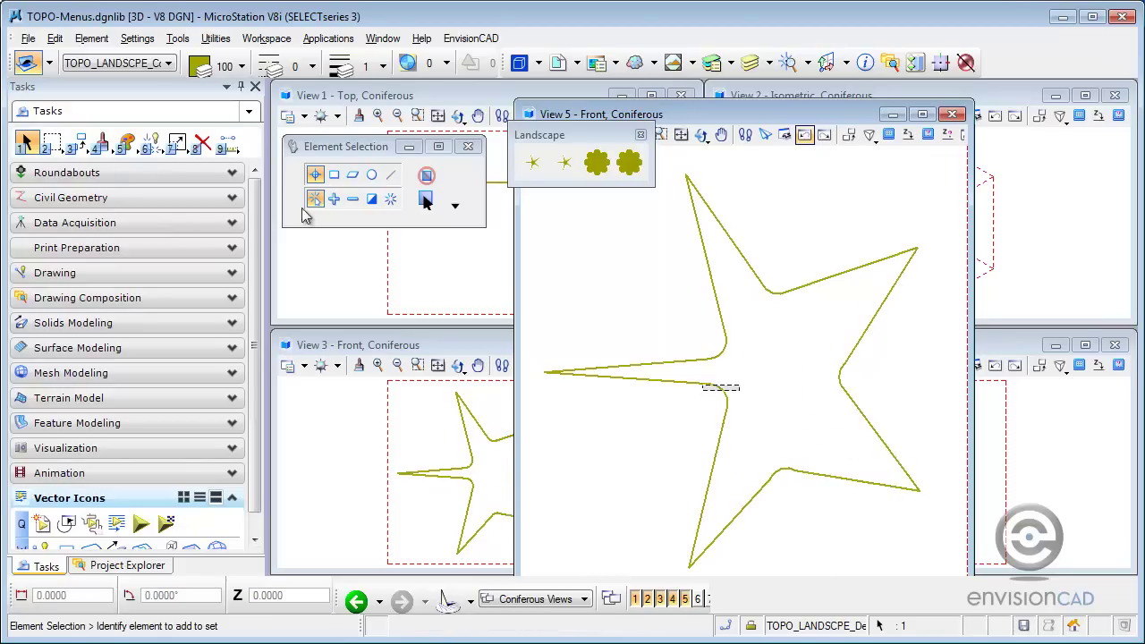
drag(732, 385, 687, 423)
drag(731, 357, 670, 315)
click(776, 263)
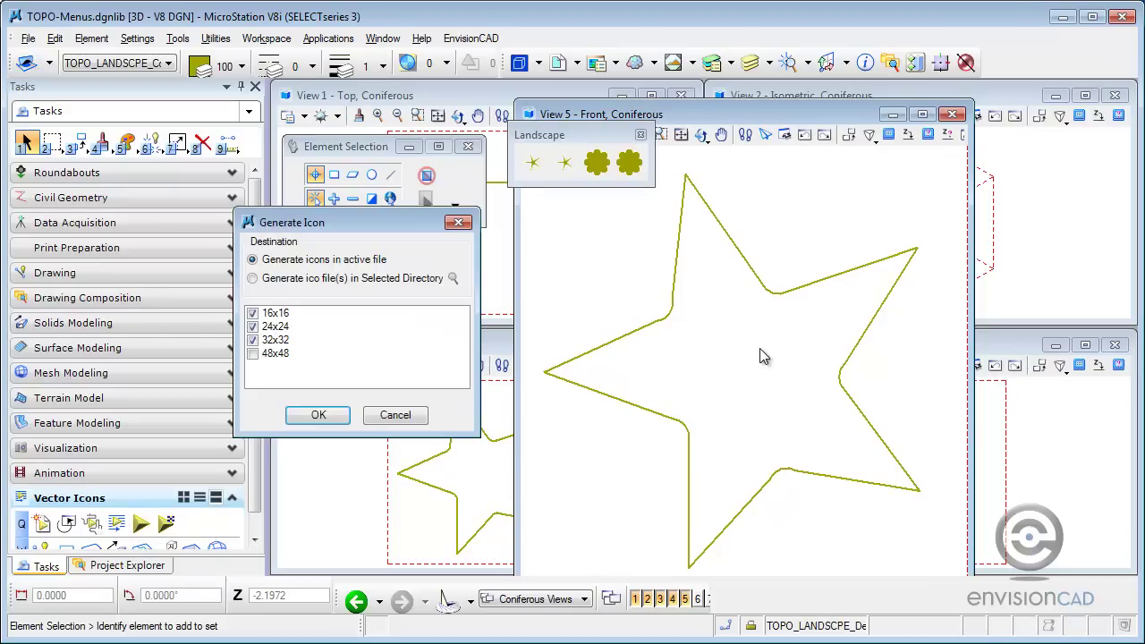
Generate the reshaped Coniferous icon in the active file at 16x16, 24x24, 32x32 and 48x48
key(Down)
key(space)
key(Return)
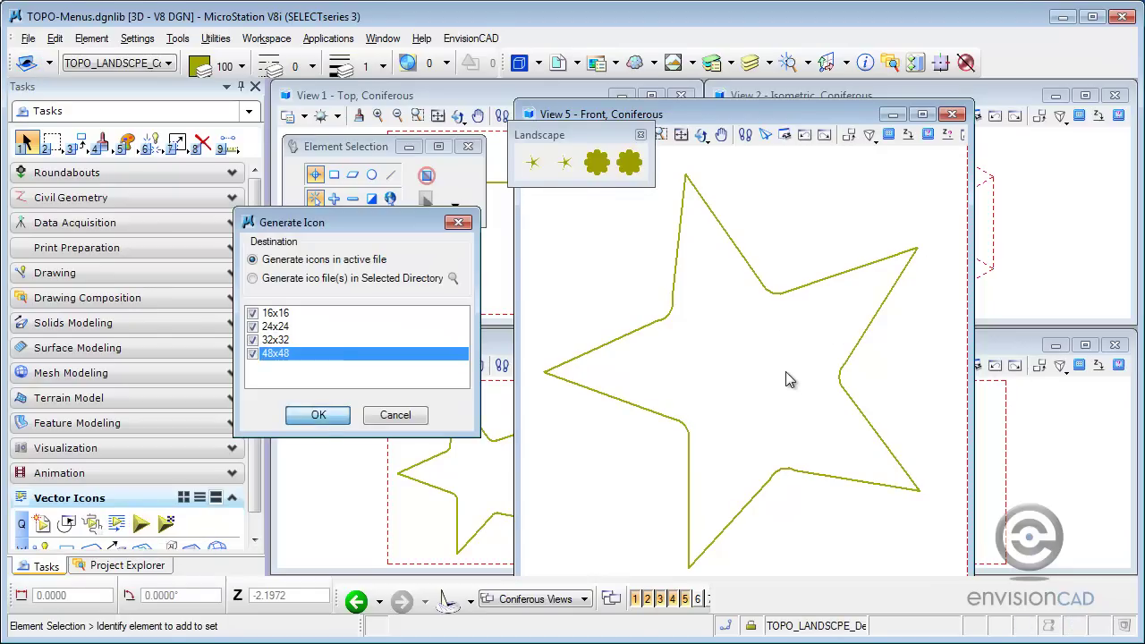